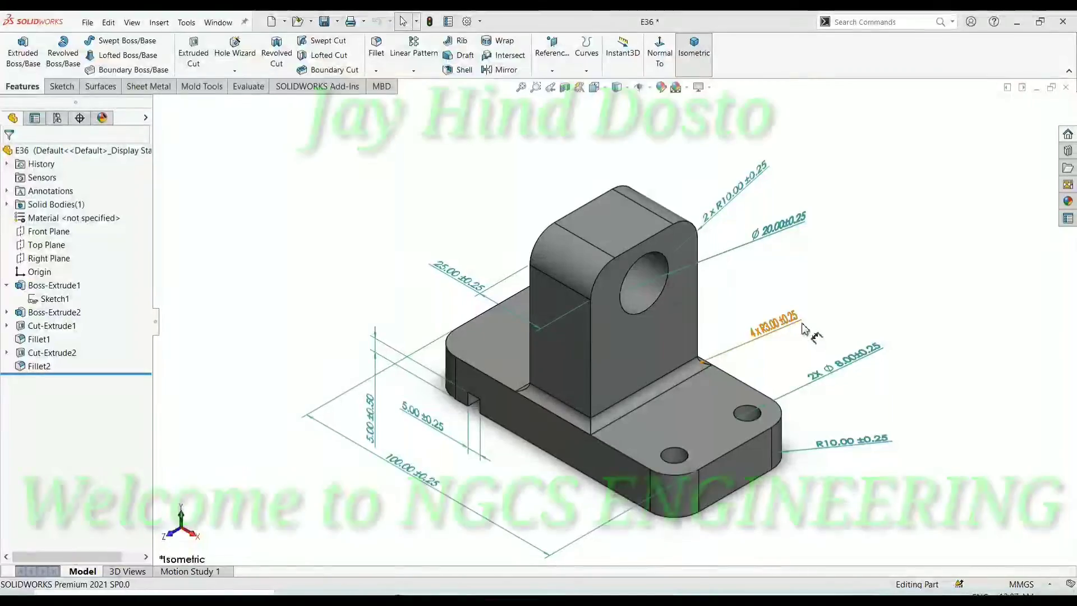
Check the finished bracket and reference drawing, then create a new part.
{"action": "mouse_move", "coordinate": [804, 328]}
{"action": "middle_mouse_down"}
{"action": "mouse_move", "coordinate": [761, 392]}
{"action": "mouse_move", "coordinate": [761, 368]}
{"action": "mouse_move", "coordinate": [861, 313]}
{"action": "mouse_move", "coordinate": [846, 413]}
{"action": "mouse_move", "coordinate": [800, 420]}
{"action": "mouse_move", "coordinate": [774, 443]}
{"action": "middle_mouse_up"}
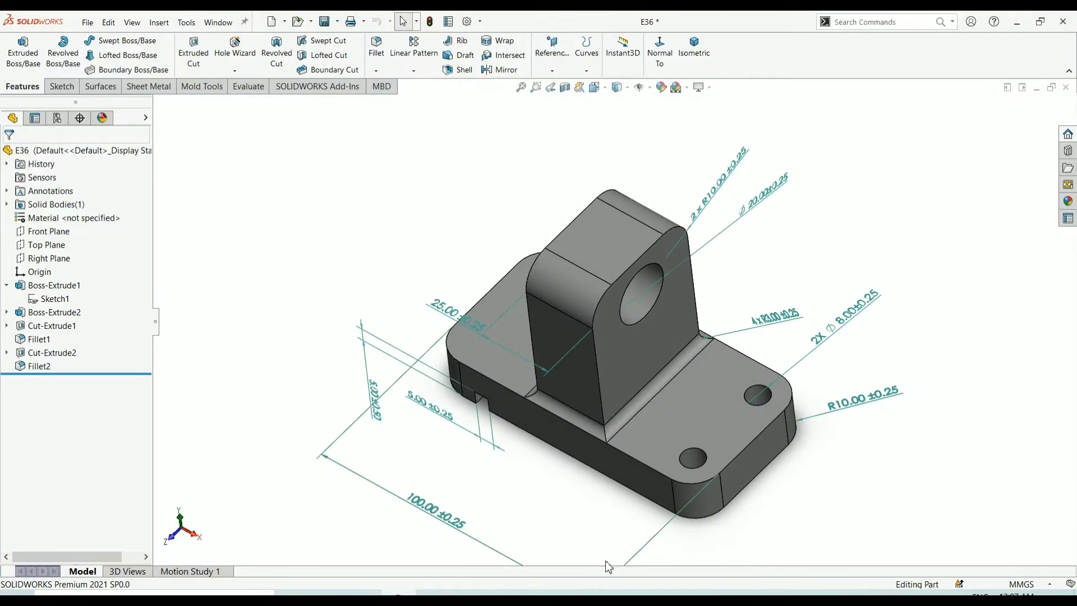
{"action": "key", "text": "alt+Tab"}
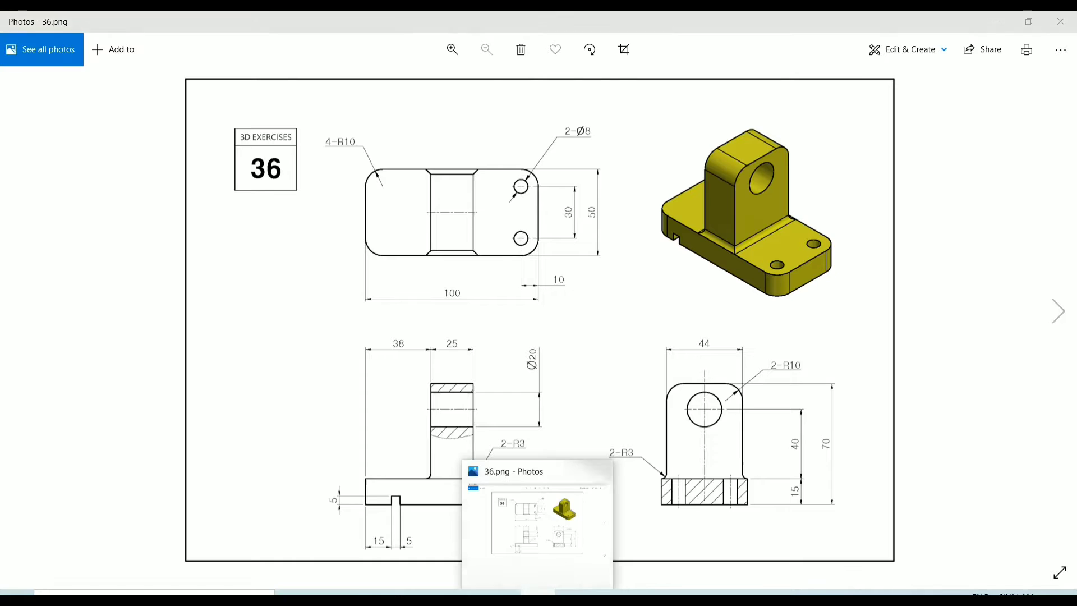
{"action": "key", "text": "alt+Tab"}
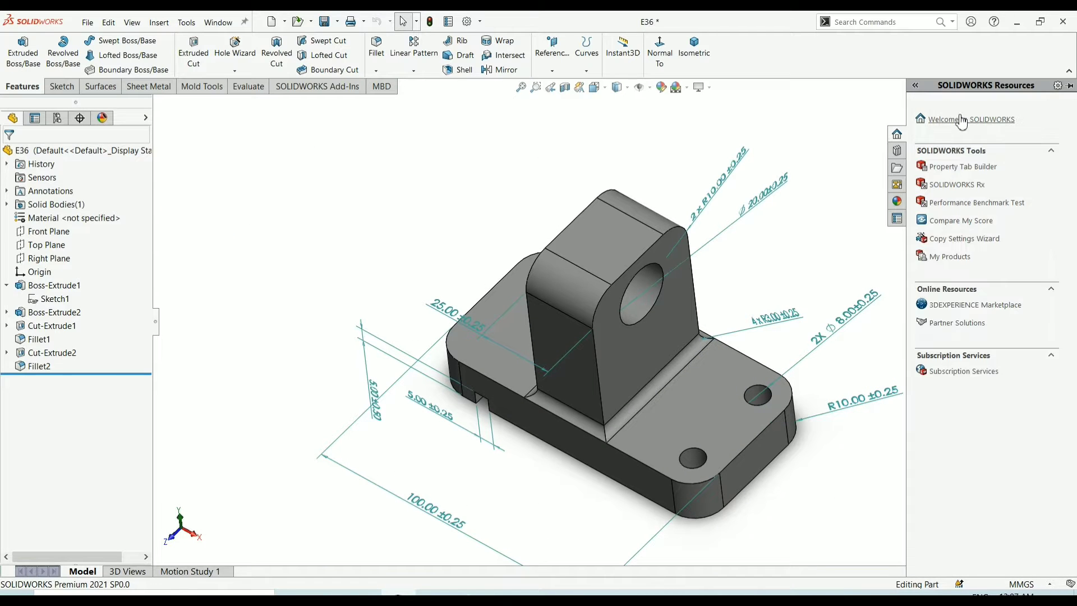
{"action": "left_click", "coordinate": [957, 120]}
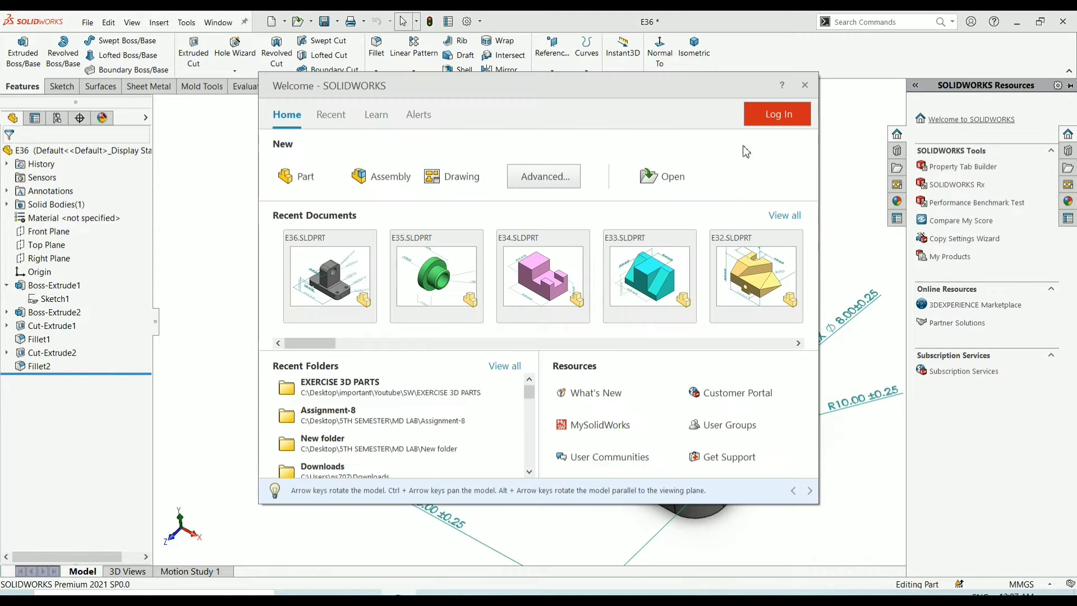
{"action": "left_click", "coordinate": [292, 182]}
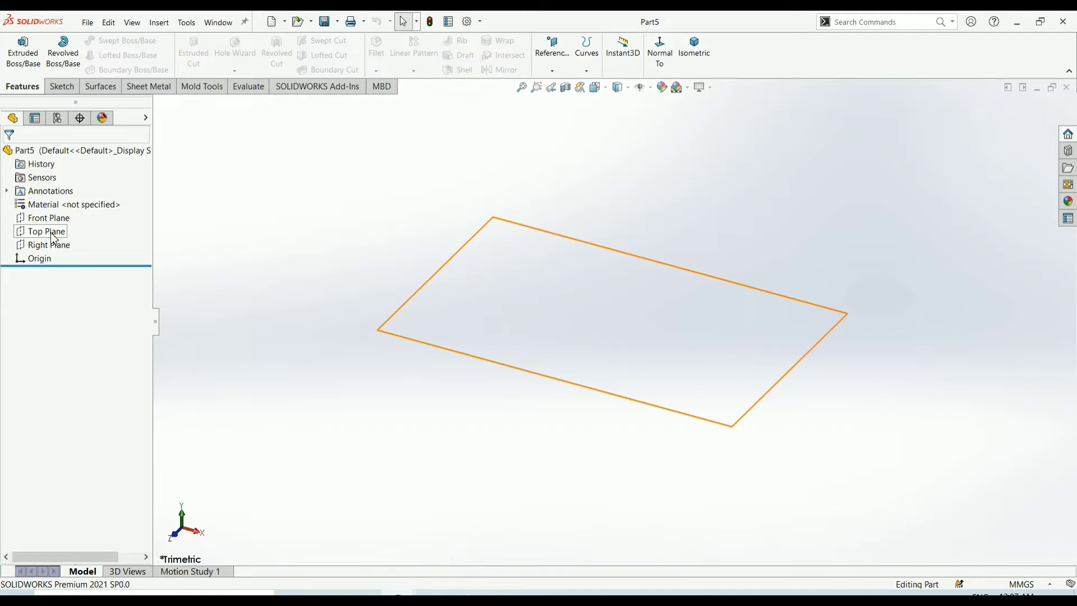
On the Top Plane, sketch a large origin-centred rectangle with a smaller centre rectangle inside.
{"action": "left_click", "coordinate": [53, 234]}
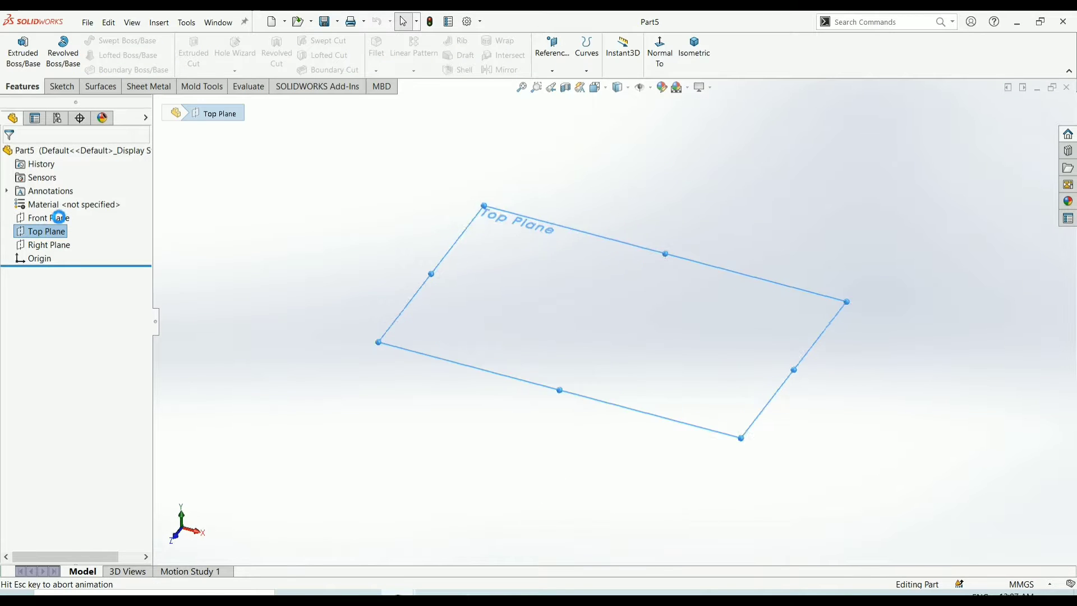
{"action": "left_click", "coordinate": [58, 216]}
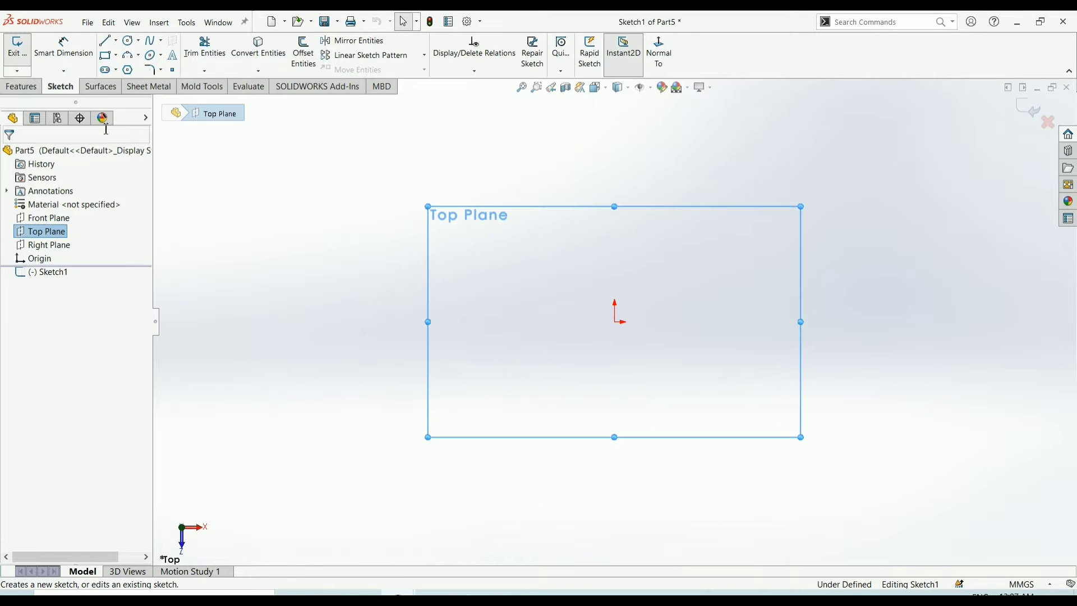
{"action": "left_click", "coordinate": [116, 56]}
{"action": "left_click", "coordinate": [121, 83]}
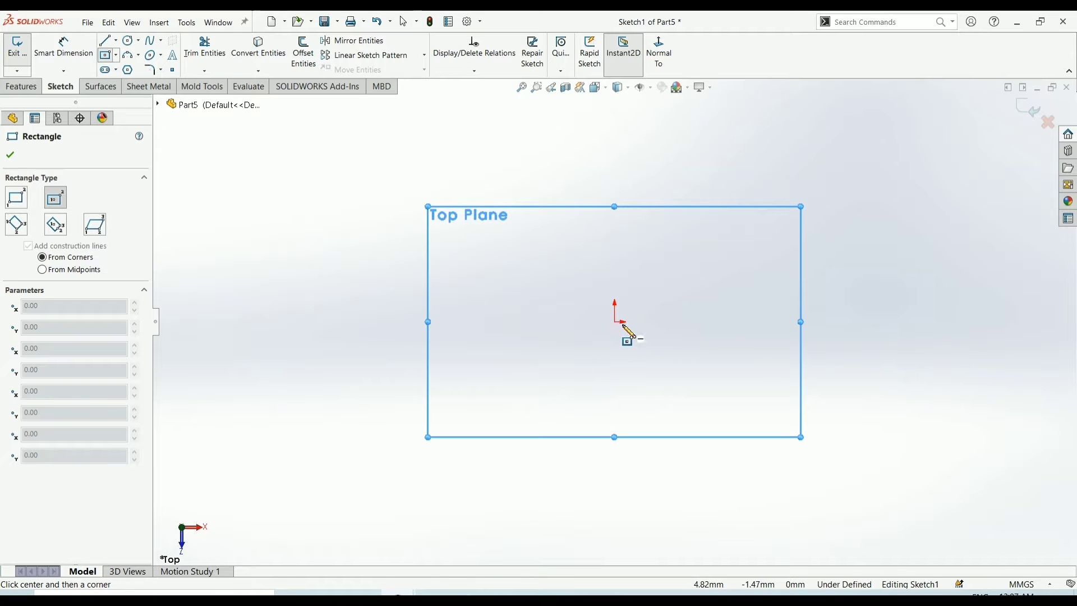
{"action": "left_click", "coordinate": [615, 322]}
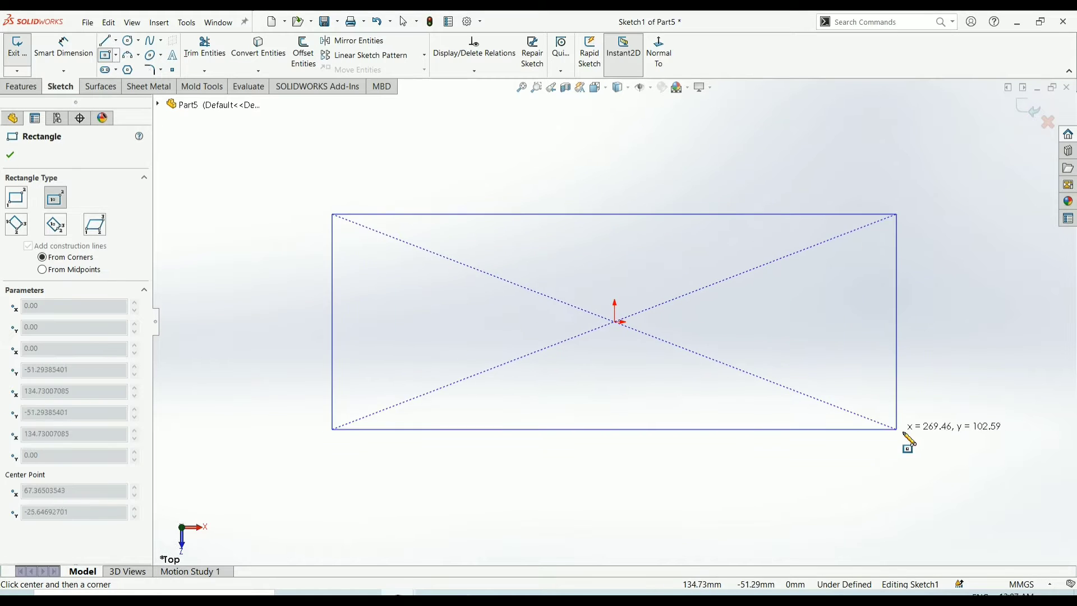
{"action": "left_click", "coordinate": [925, 455]}
{"action": "left_click", "coordinate": [591, 322]}
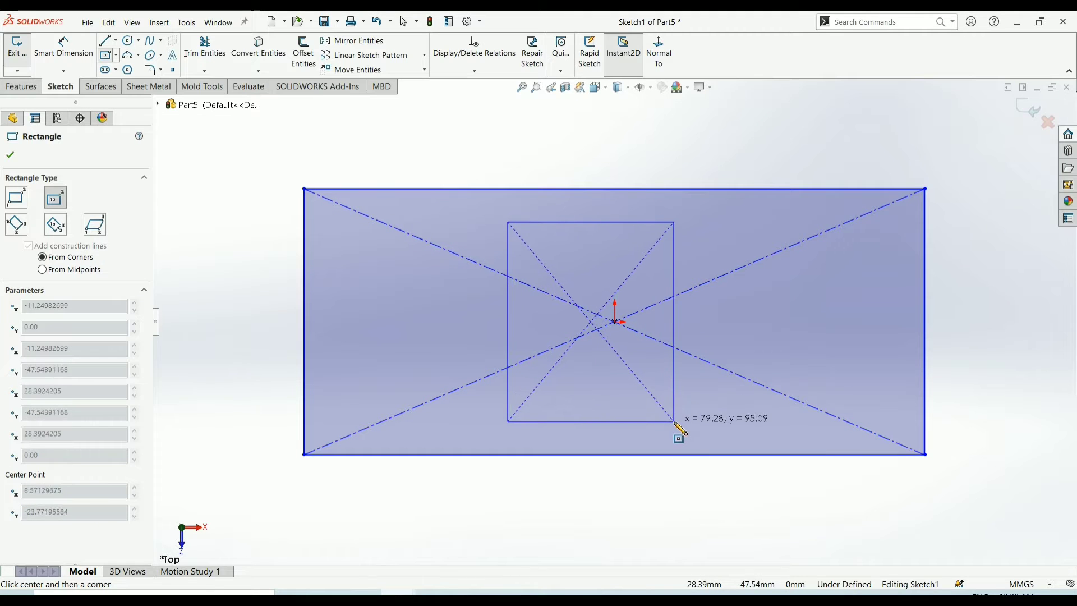
{"action": "left_click", "coordinate": [674, 422]}
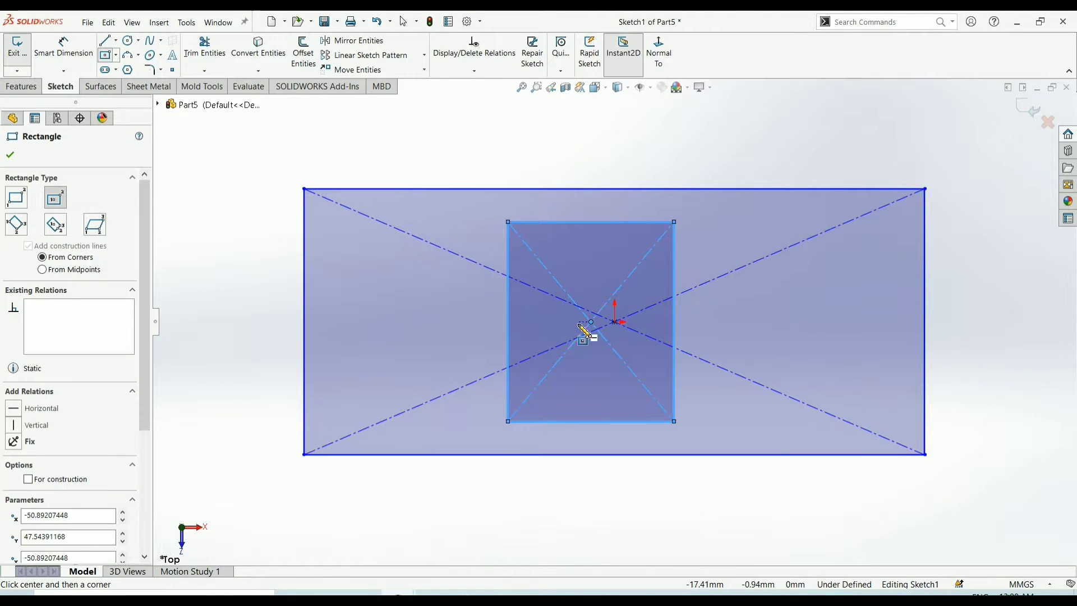
{"action": "left_click", "coordinate": [10, 155]}
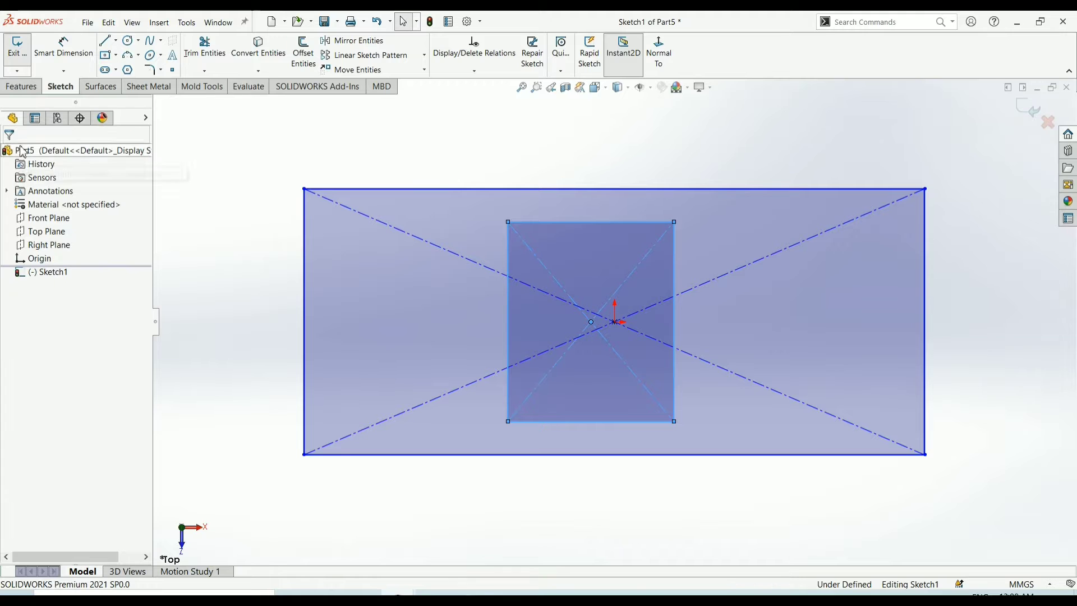
{"action": "left_click", "coordinate": [60, 56]}
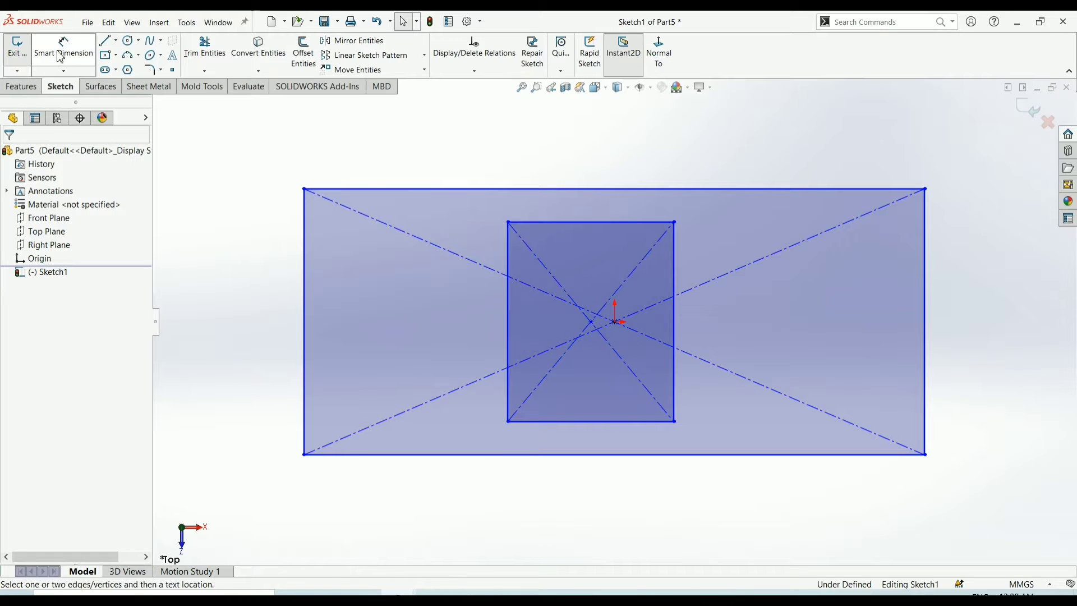
Dimension the outer rectangle to 100 mm wide by 50 mm tall.
{"action": "left_click", "coordinate": [607, 190]}
{"action": "left_click", "coordinate": [613, 147]}
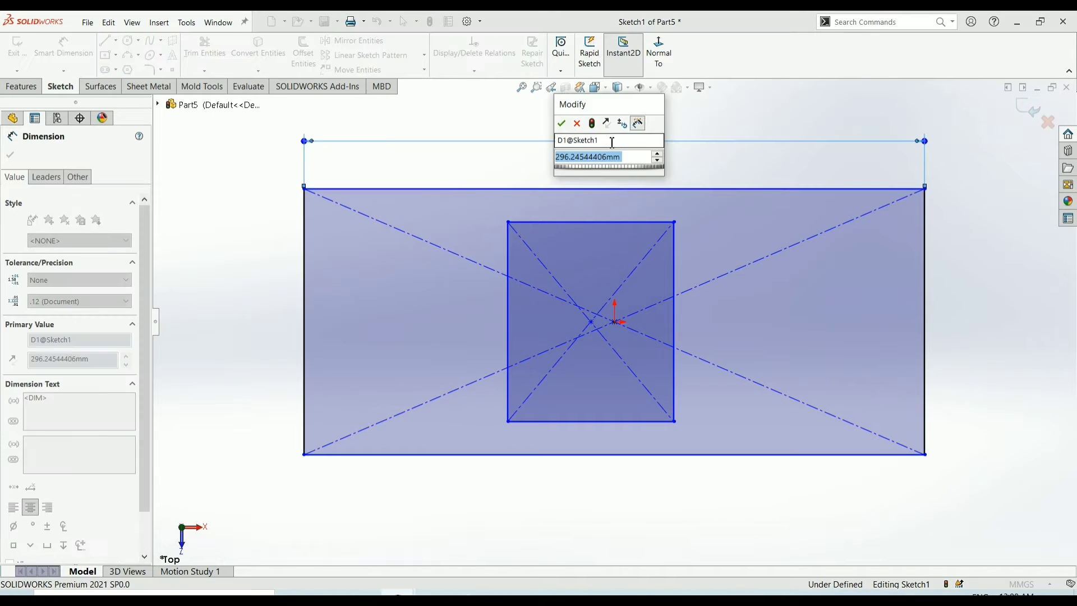
{"action": "type", "text": "100"}
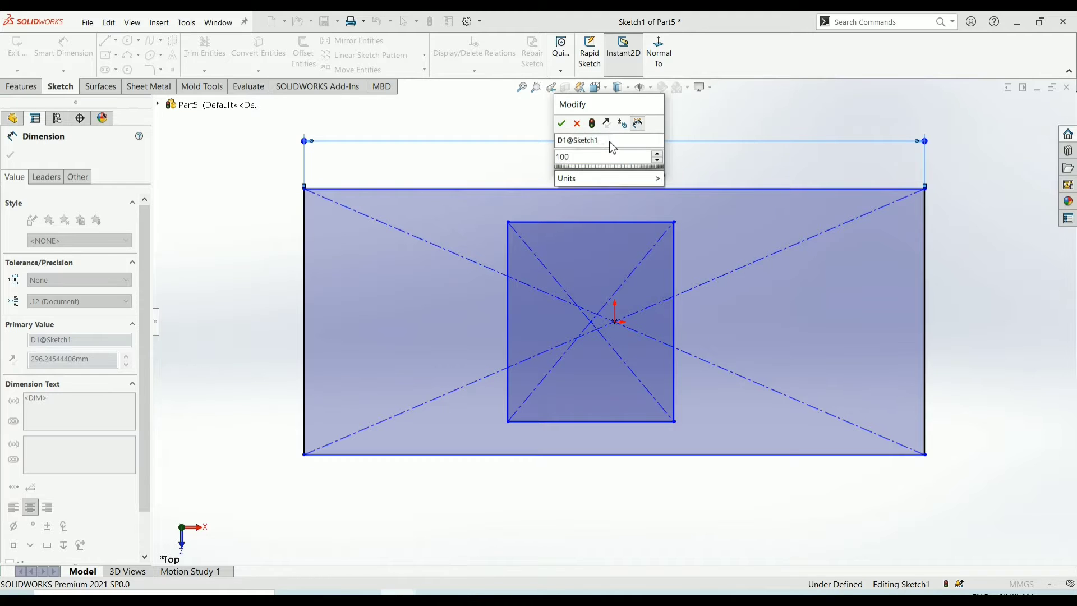
{"action": "key", "text": "Return"}
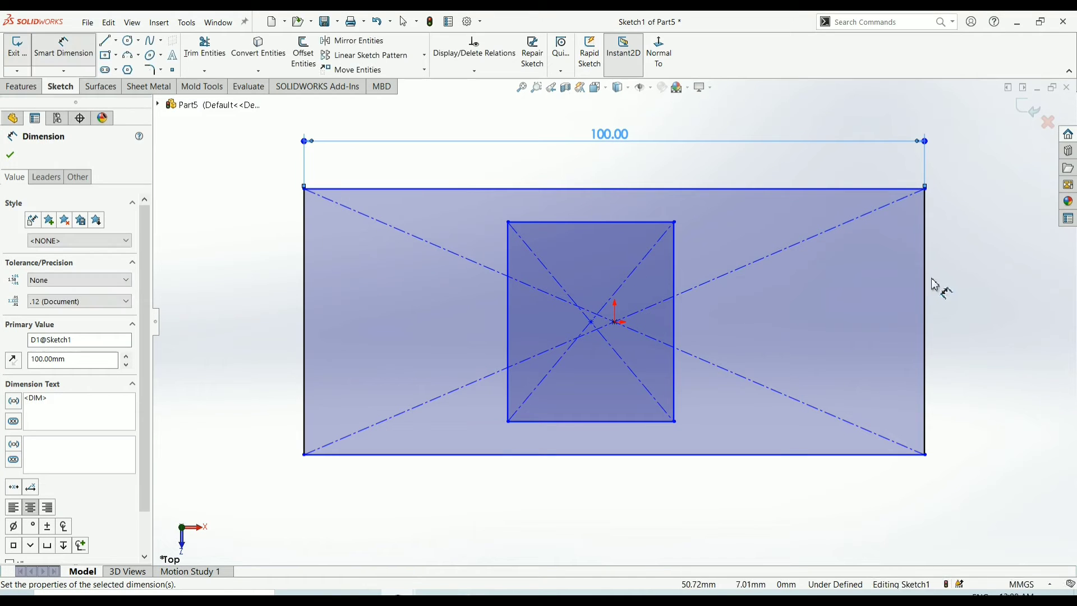
{"action": "left_click", "coordinate": [926, 283]}
{"action": "left_click", "coordinate": [979, 278]}
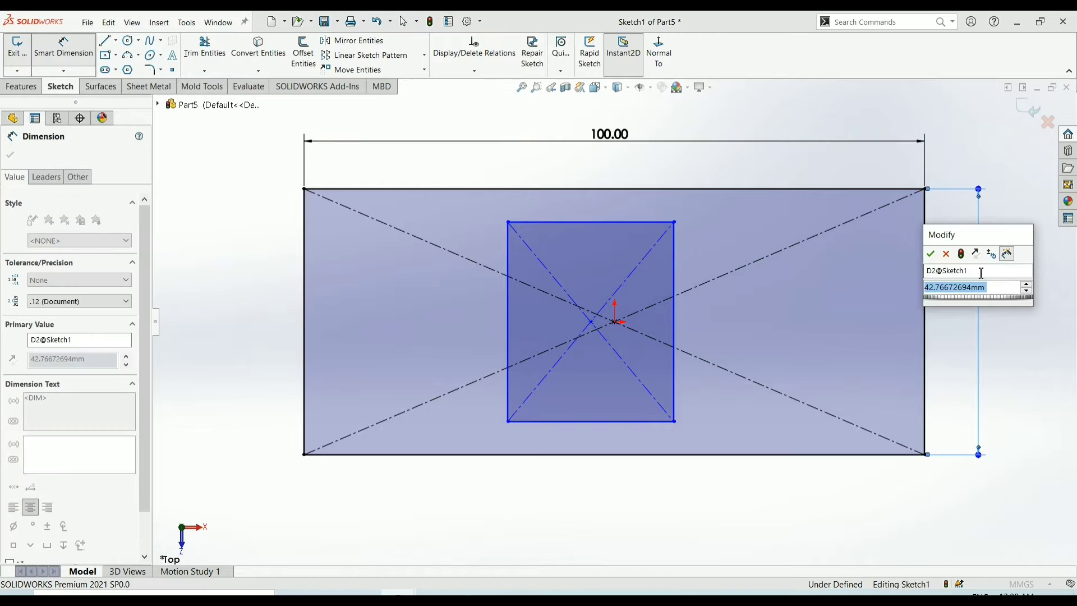
{"action": "type", "text": "50"}
{"action": "key", "text": "Return"}
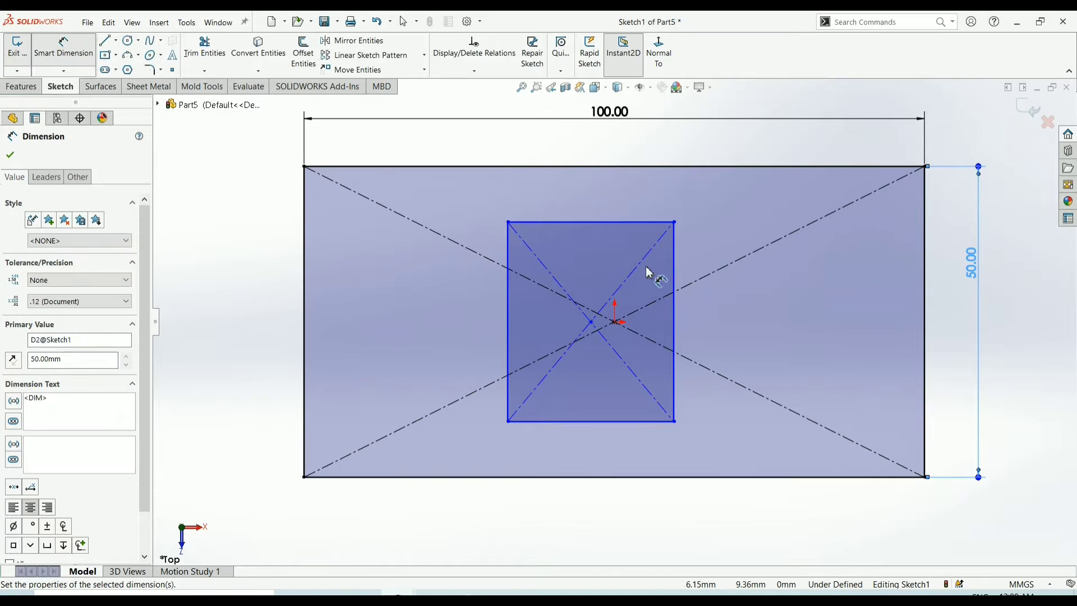
Dimension the inner rectangle to 44 mm tall by 25 mm wide.
{"action": "left_click", "coordinate": [677, 277]}
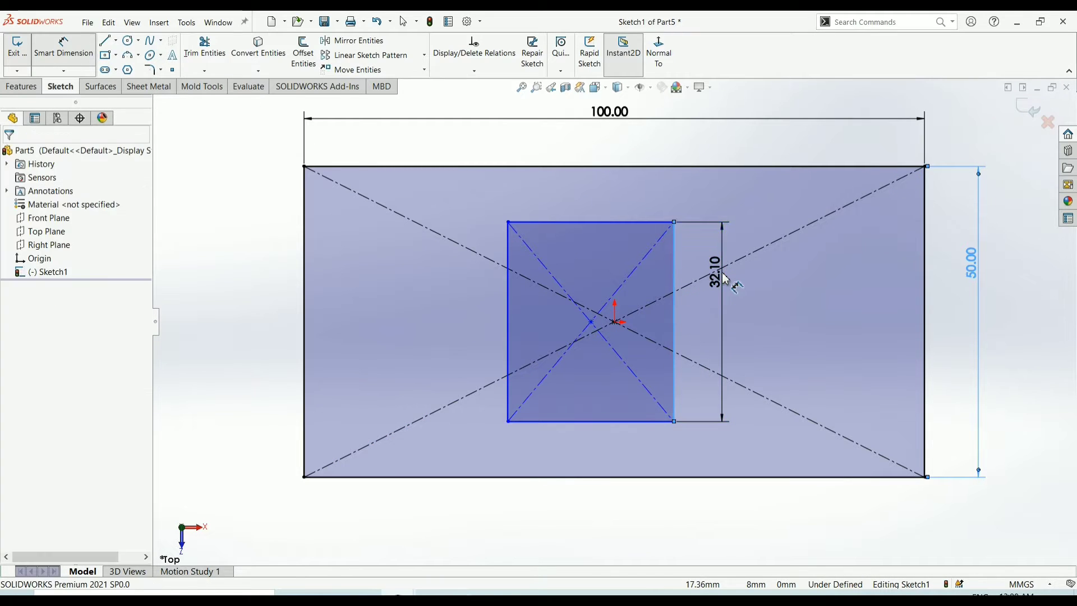
{"action": "left_click", "coordinate": [724, 279]}
{"action": "type", "text": "44"}
{"action": "key", "text": "Return"}
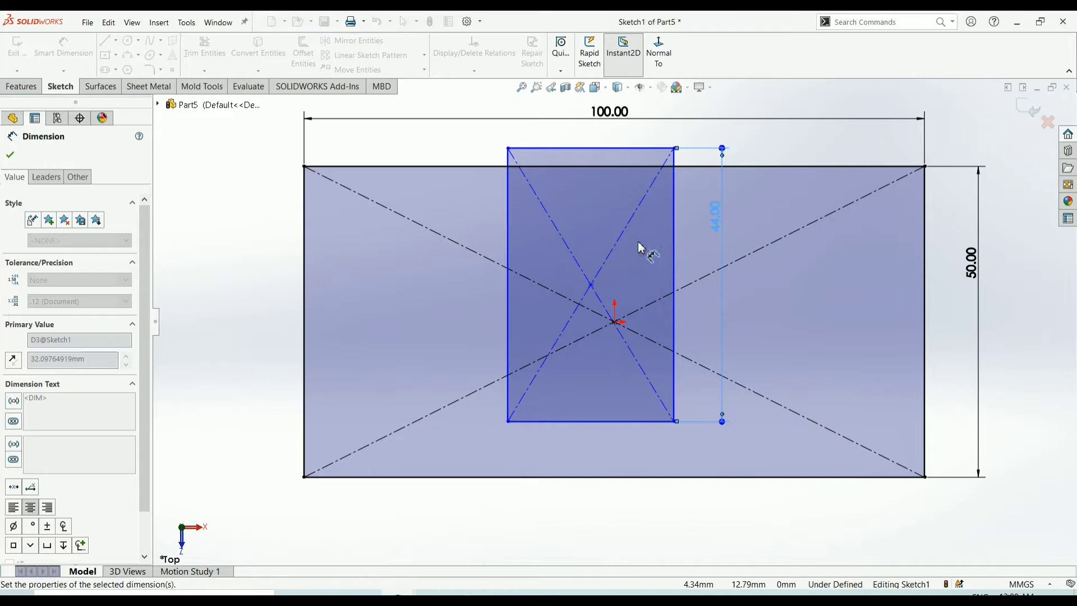
{"action": "left_click", "coordinate": [635, 428]}
{"action": "left_click", "coordinate": [642, 469]}
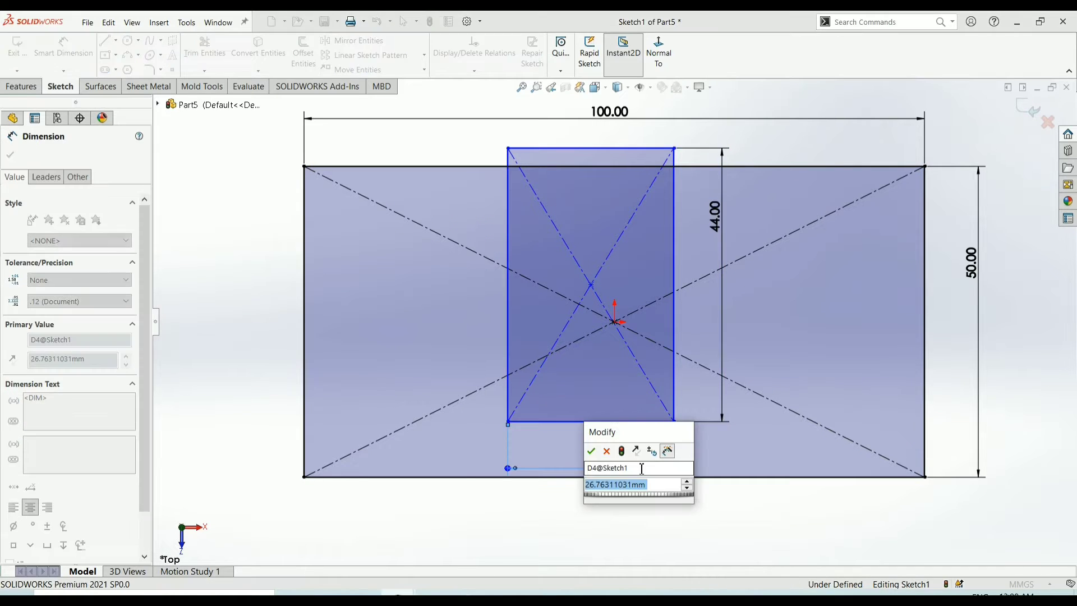
{"action": "type", "text": "25"}
{"action": "key", "text": "Return"}
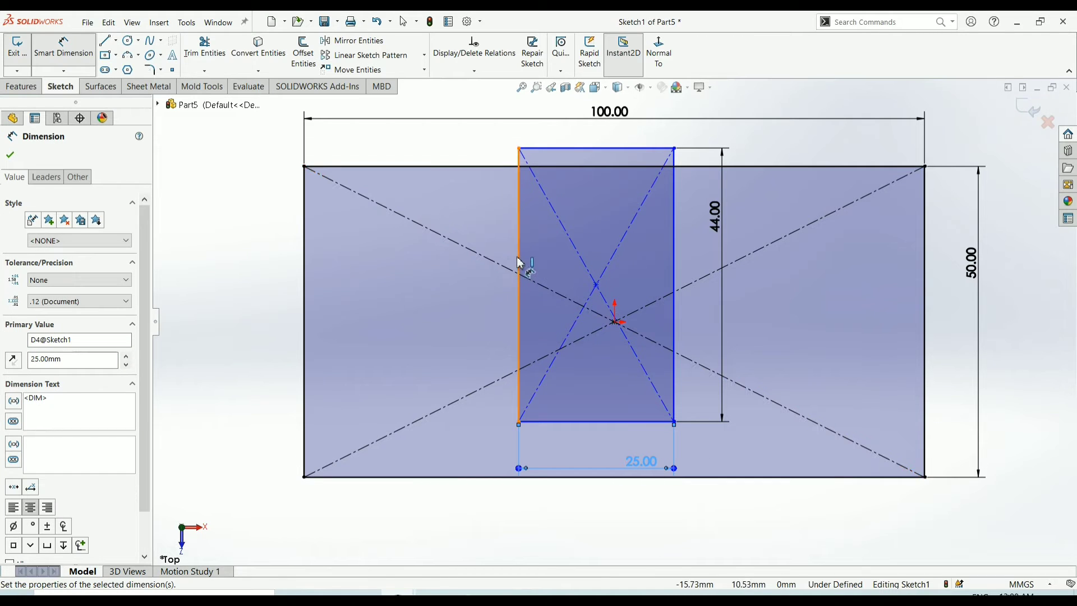
Set the inner rectangle 38 mm from the outer rectangle's left edge.
{"action": "left_click", "coordinate": [519, 264]}
{"action": "left_click", "coordinate": [306, 278]}
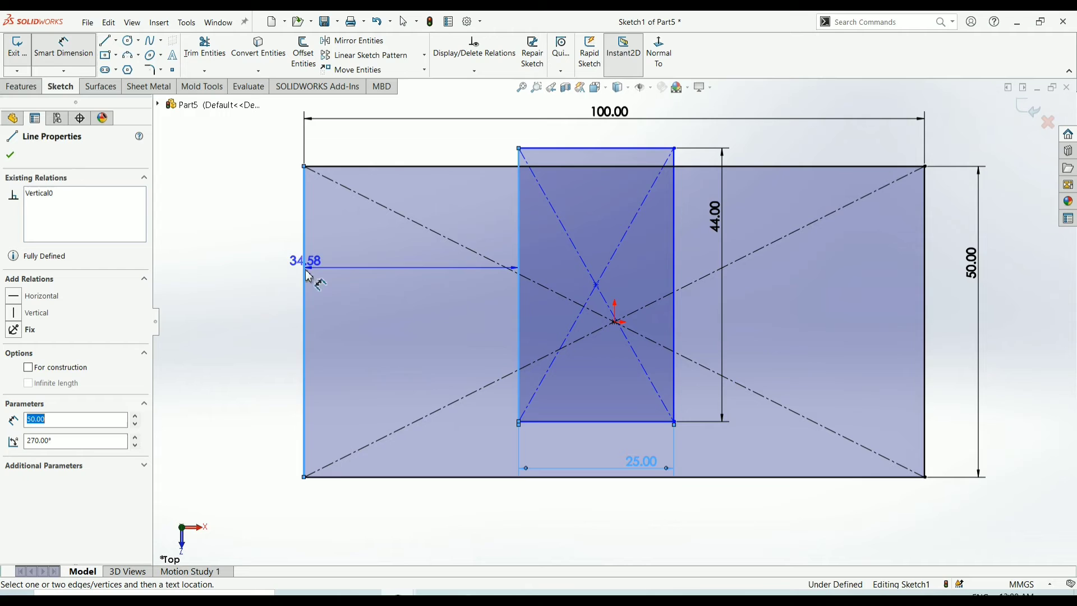
{"action": "left_click", "coordinate": [336, 530]}
{"action": "type", "text": "38"}
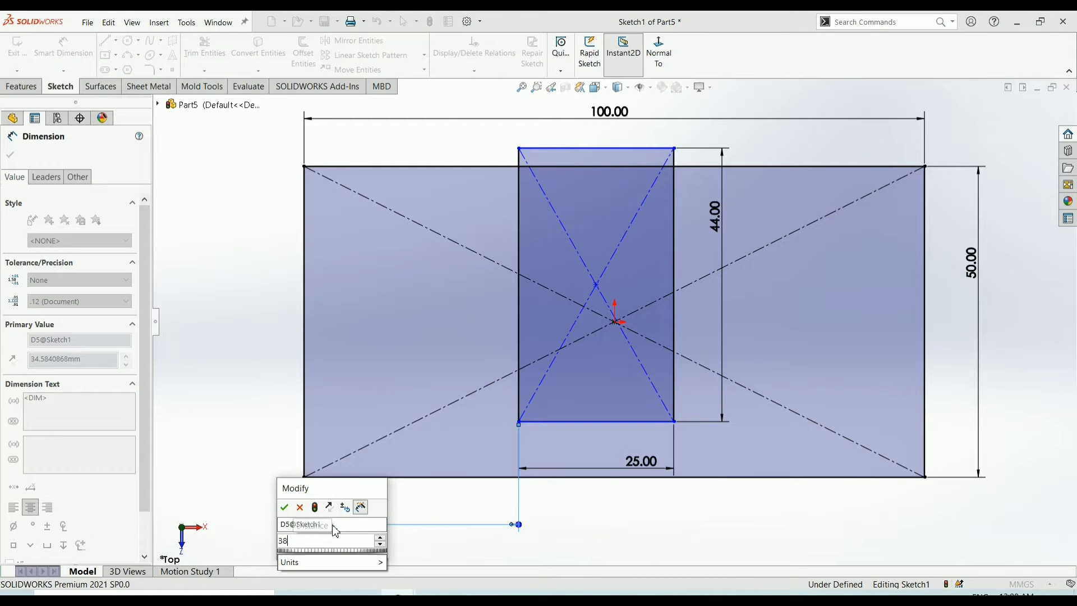
{"action": "key", "text": "Return"}
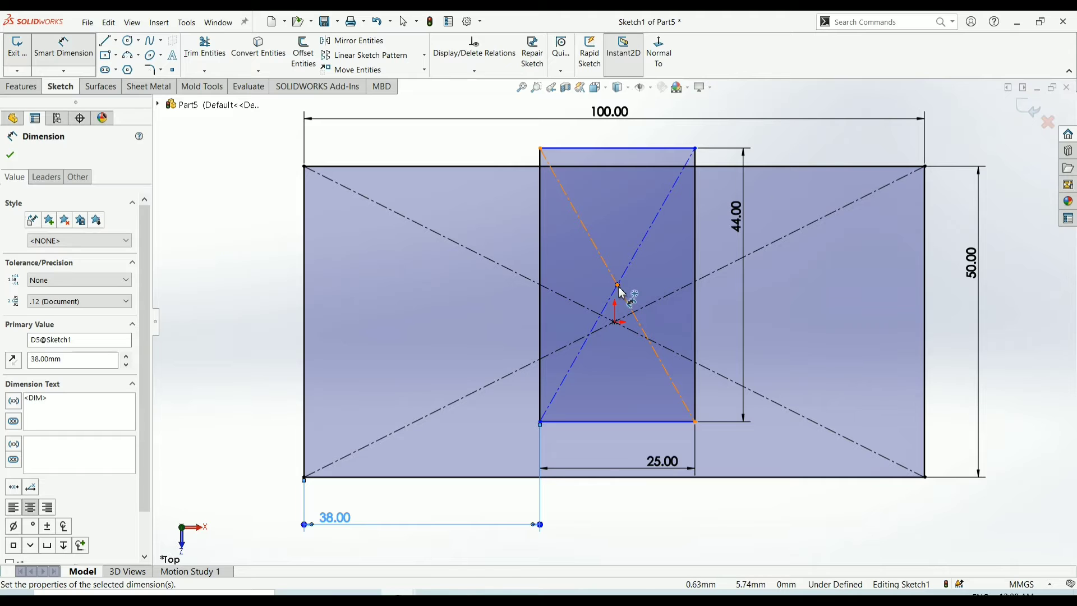
{"action": "key", "text": "Escape"}
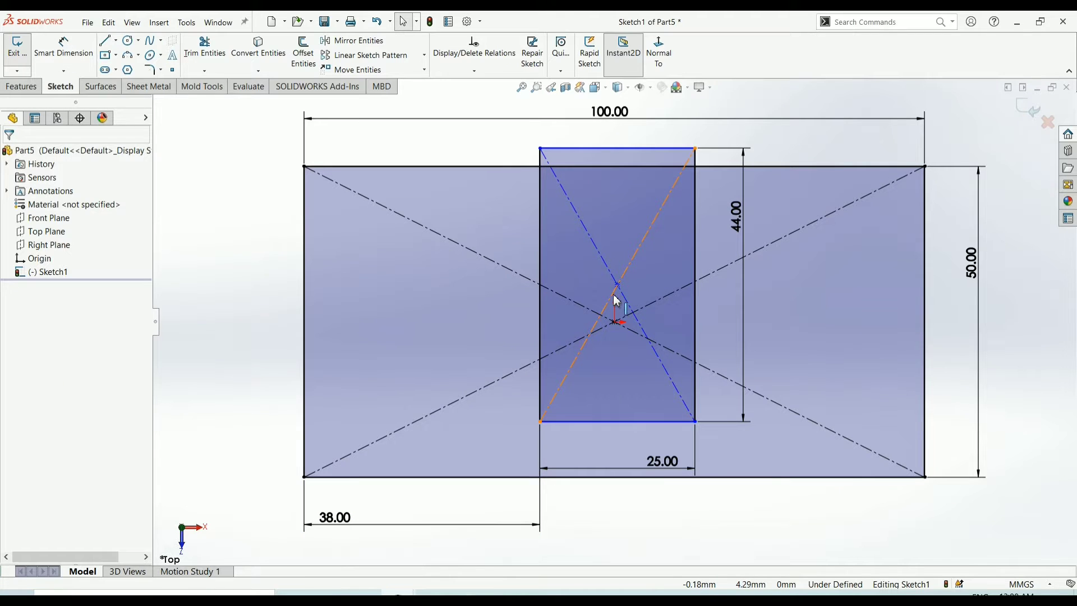
Add a Horizontal relation between the inner and outer rectangle centre points.
{"action": "left_click", "coordinate": [618, 286]}
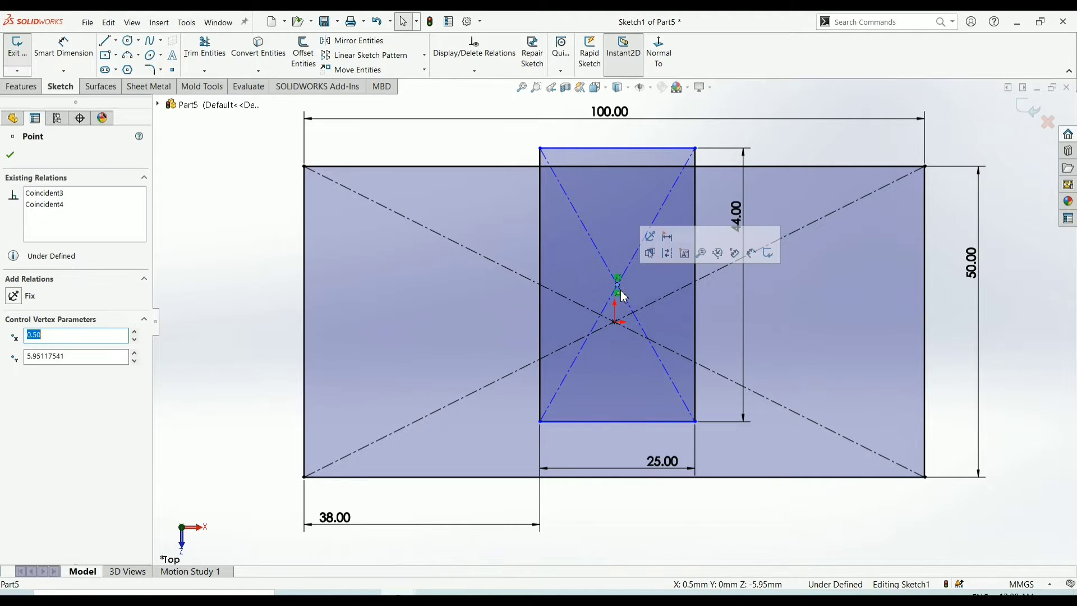
{"action": "left_click", "coordinate": [616, 326], "text": "ctrl"}
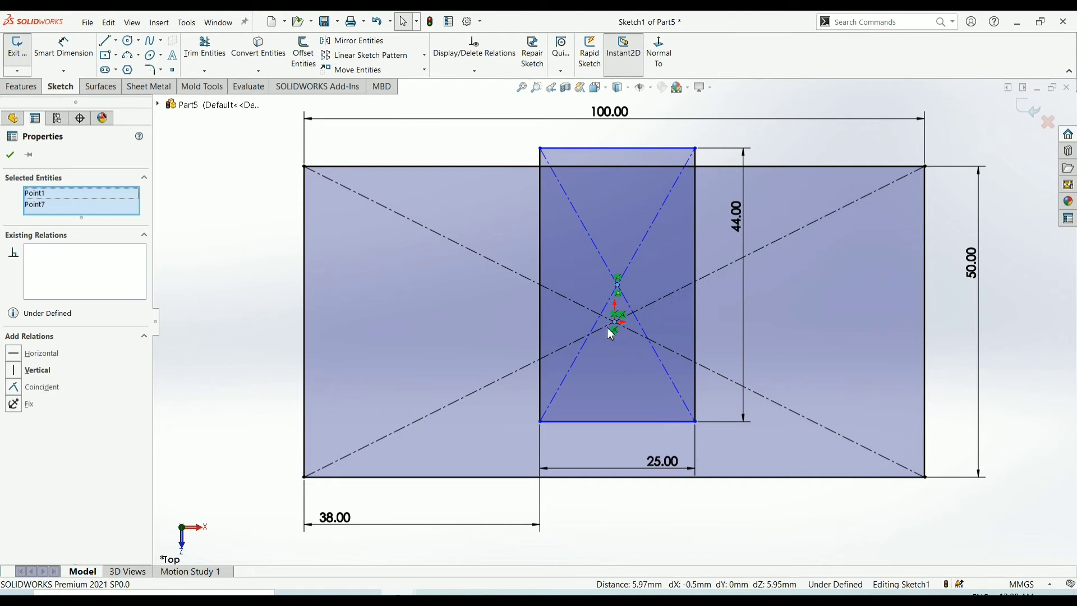
{"action": "left_click", "coordinate": [16, 361]}
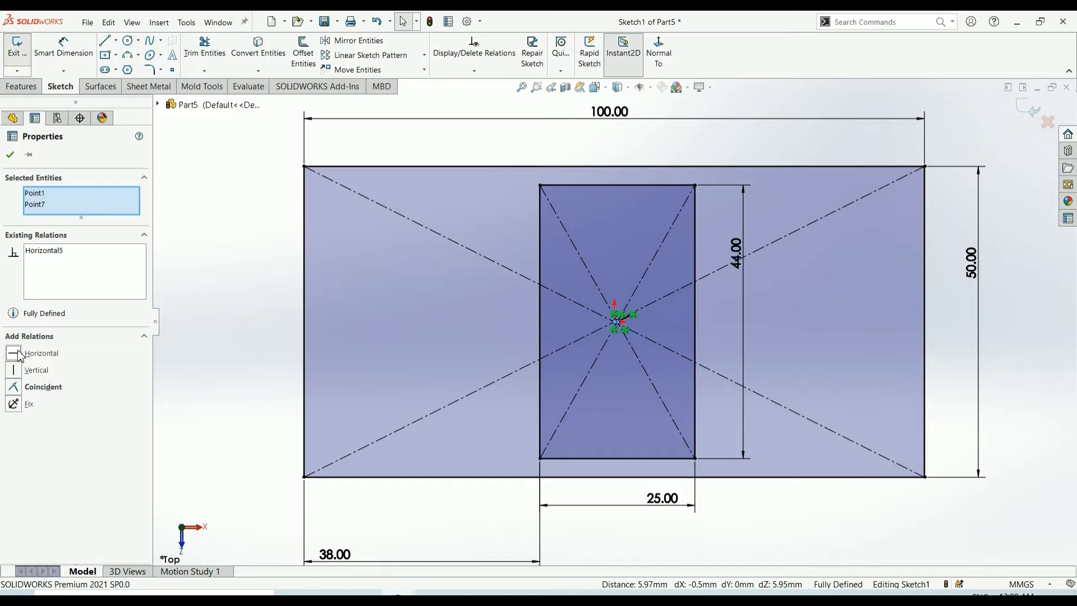
{"action": "left_click", "coordinate": [17, 160]}
{"action": "key", "text": "f"}
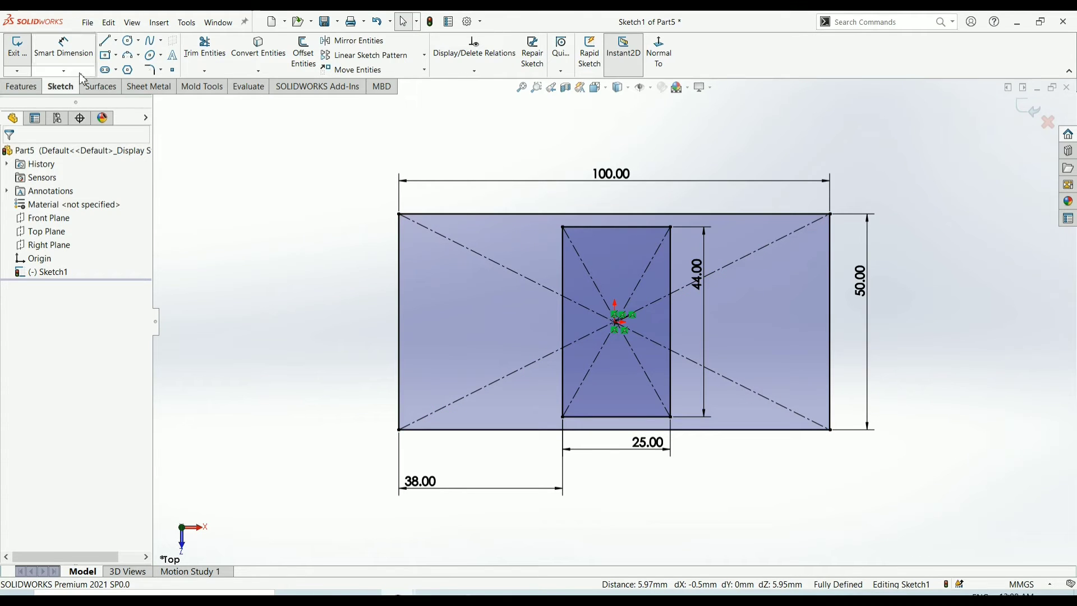
Draw a horizontal construction centerline from the origin rightward inside the inner rectangle.
{"action": "left_click", "coordinate": [116, 41]}
{"action": "left_click", "coordinate": [135, 68]}
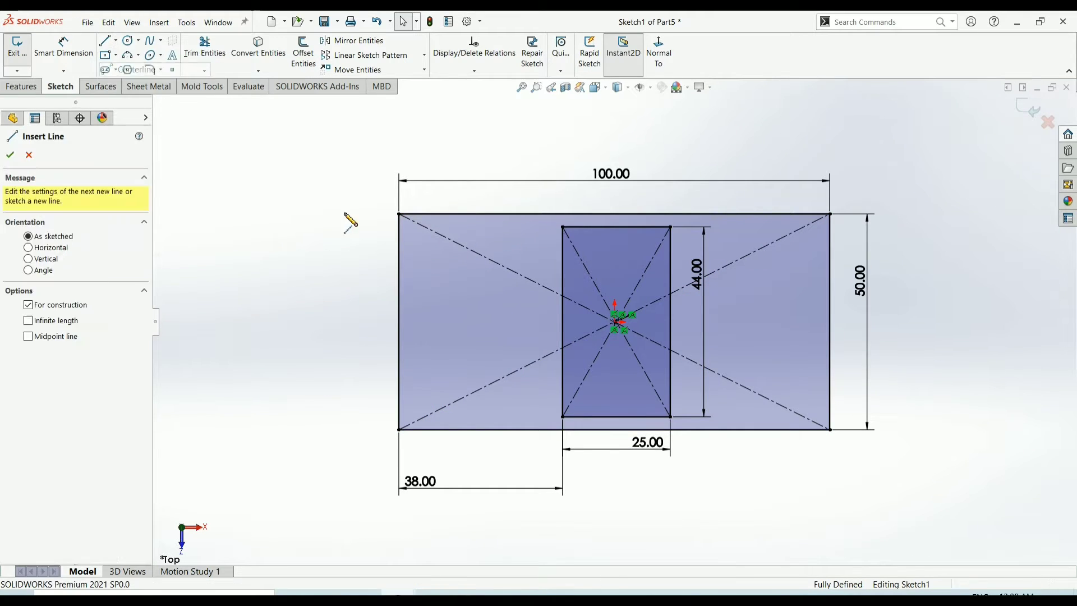
{"action": "scroll", "coordinate": [620, 326], "scroll_direction": "down", "scroll_amount": 4}
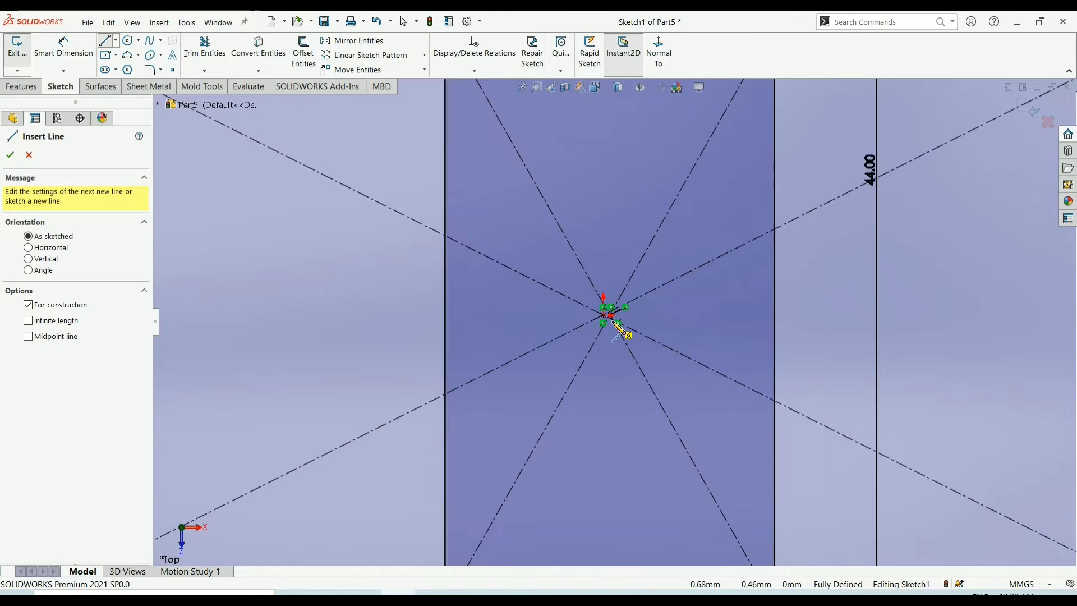
{"action": "scroll", "coordinate": [619, 329], "scroll_direction": "down", "scroll_amount": 3}
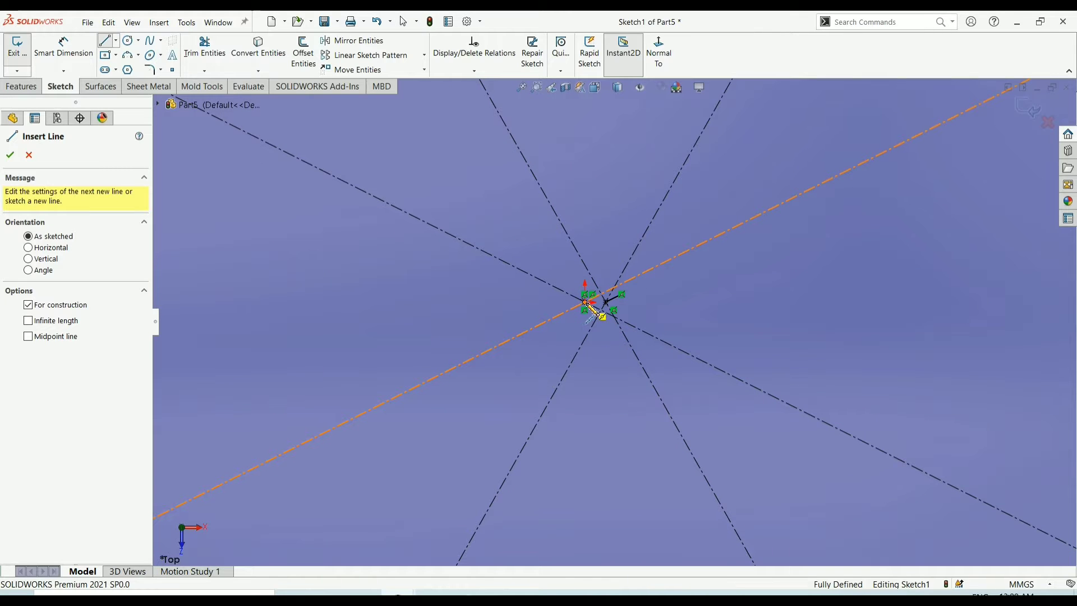
{"action": "left_click", "coordinate": [597, 315]}
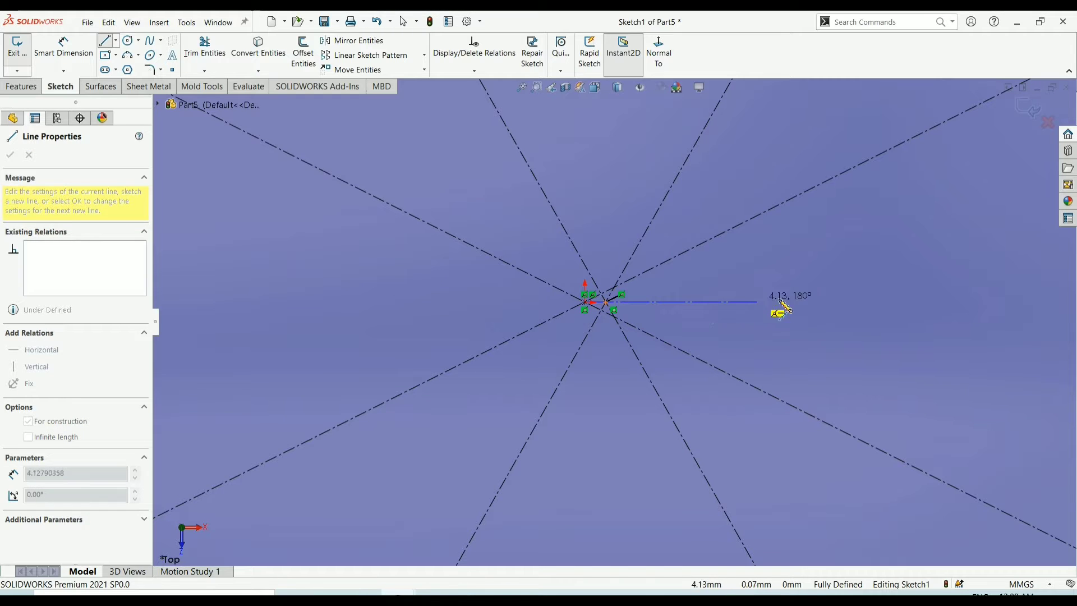
{"action": "scroll", "coordinate": [929, 310], "scroll_direction": "up", "scroll_amount": 2}
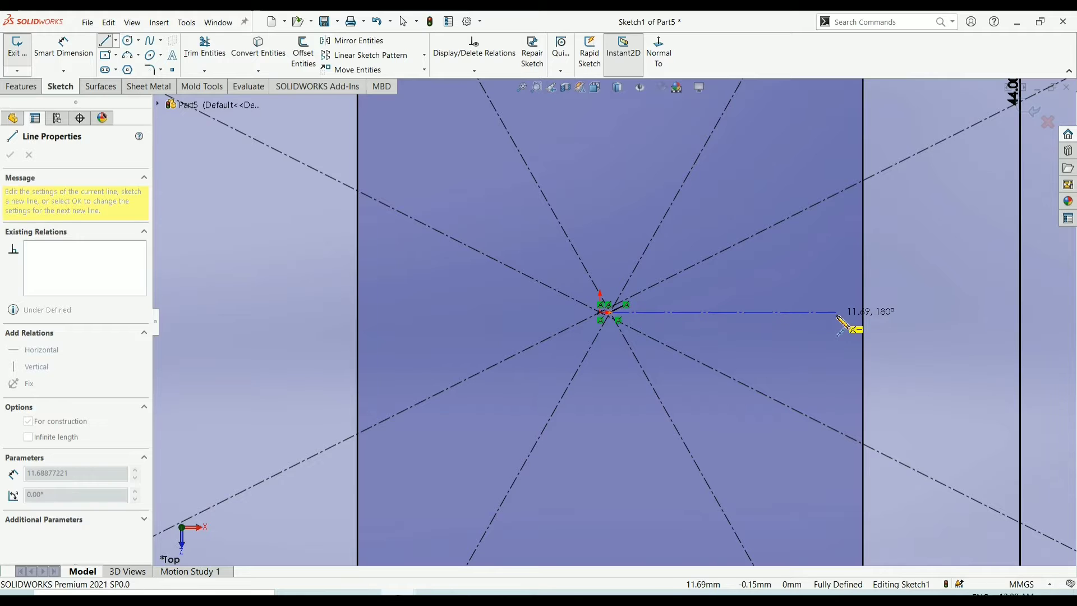
{"action": "left_click", "coordinate": [837, 312]}
{"action": "right_click", "coordinate": [846, 288]}
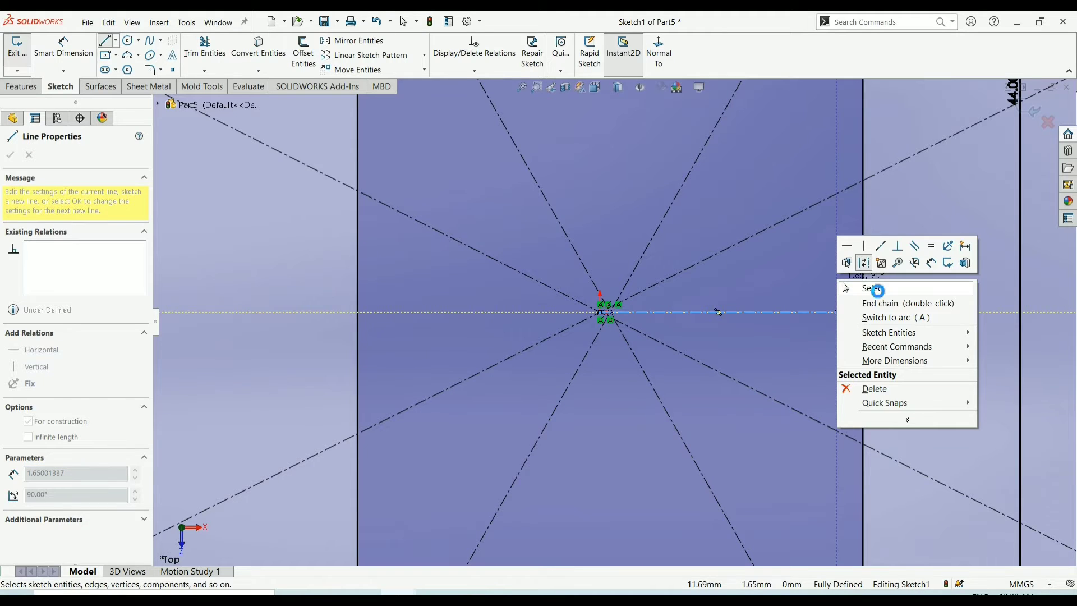
{"action": "left_click", "coordinate": [879, 290]}
{"action": "scroll", "coordinate": [688, 316], "scroll_direction": "up", "scroll_amount": 2}
{"action": "scroll", "coordinate": [688, 316], "scroll_direction": "up", "scroll_amount": 3}
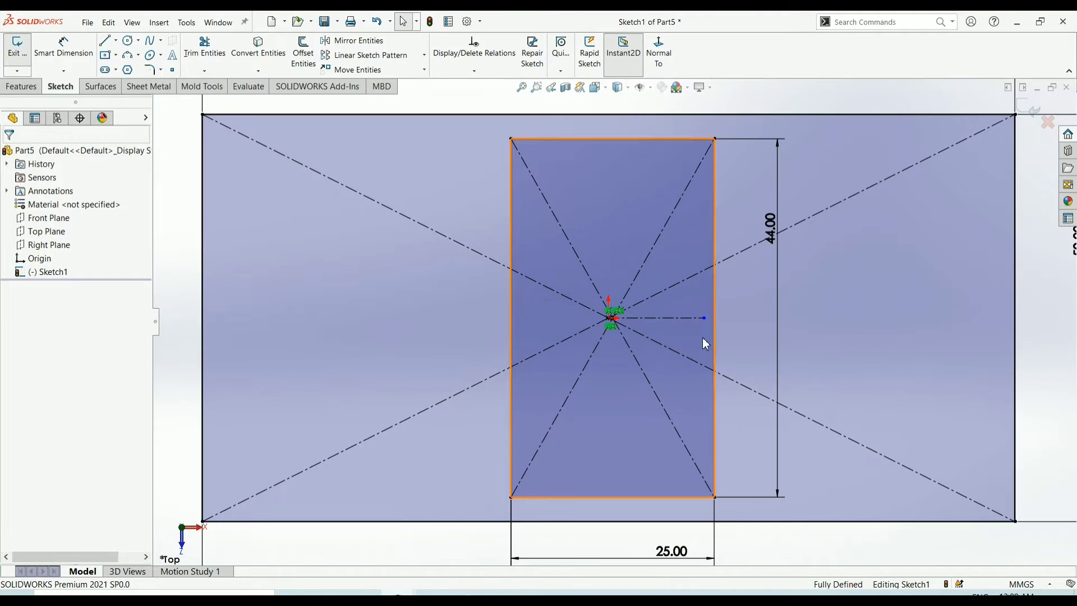
Sketch a circle near the plate's top-right corner.
{"action": "left_click", "coordinate": [126, 43]}
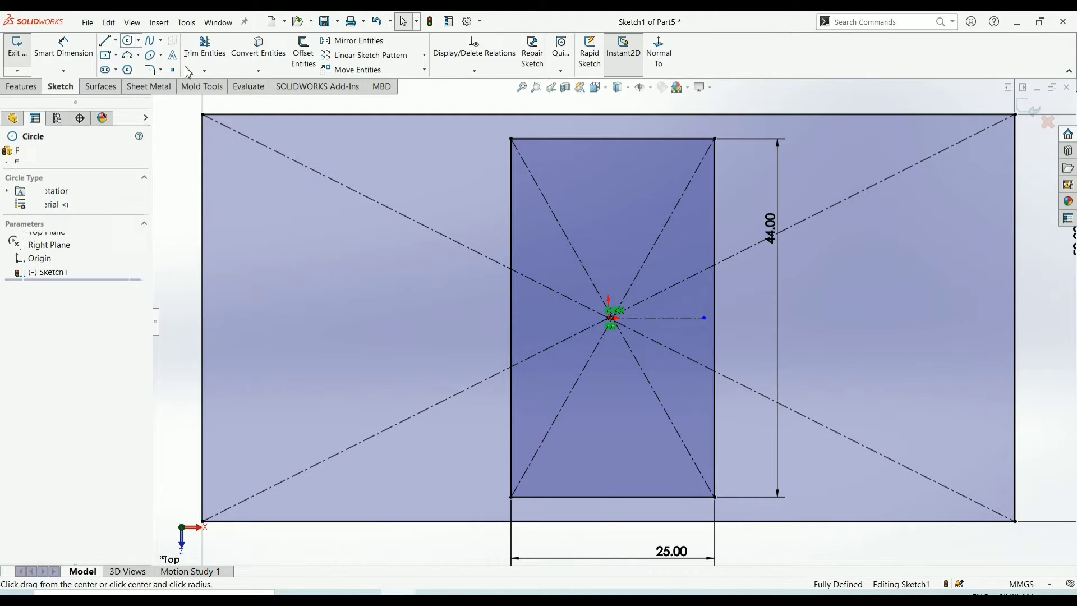
{"action": "key", "text": "z"}
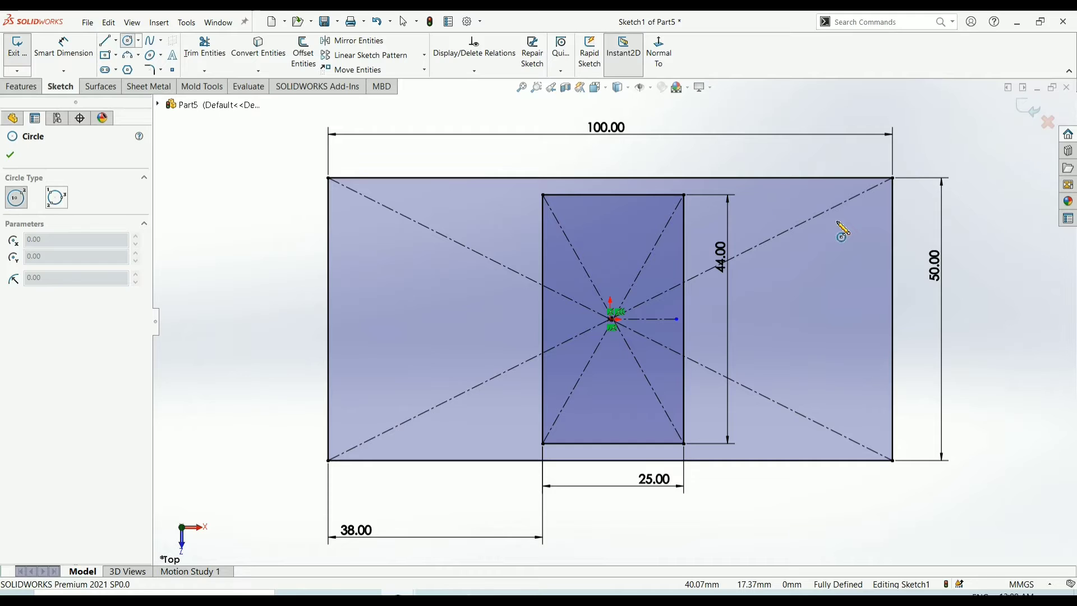
{"action": "left_click", "coordinate": [837, 221]}
{"action": "left_click", "coordinate": [852, 239]}
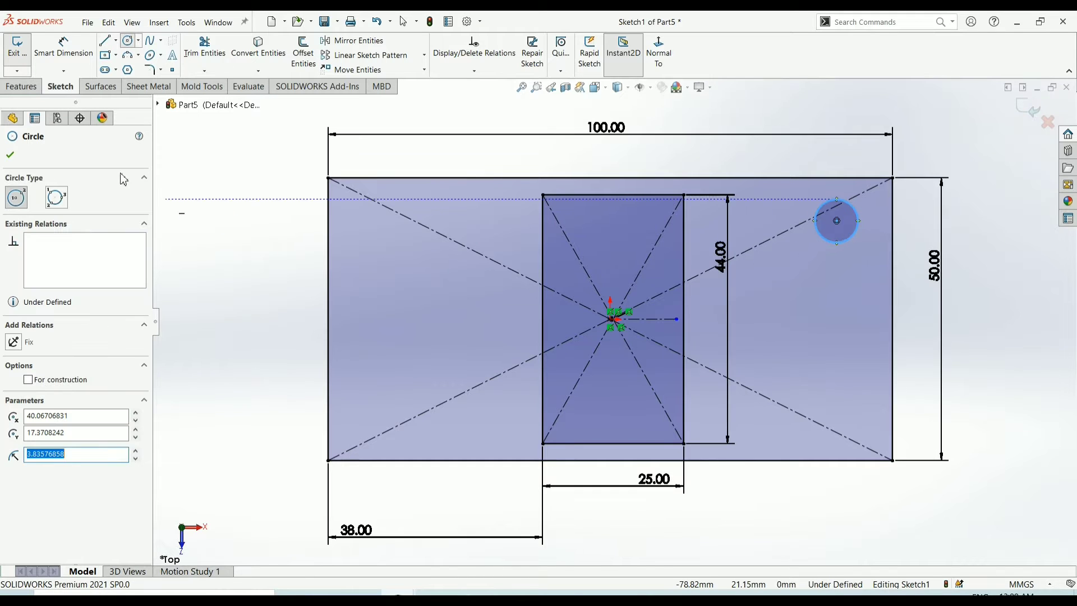
{"action": "left_click", "coordinate": [11, 156]}
Locate the circle centre 10 mm from the right edge and 10 mm from the top edge.
{"action": "left_click", "coordinate": [64, 51]}
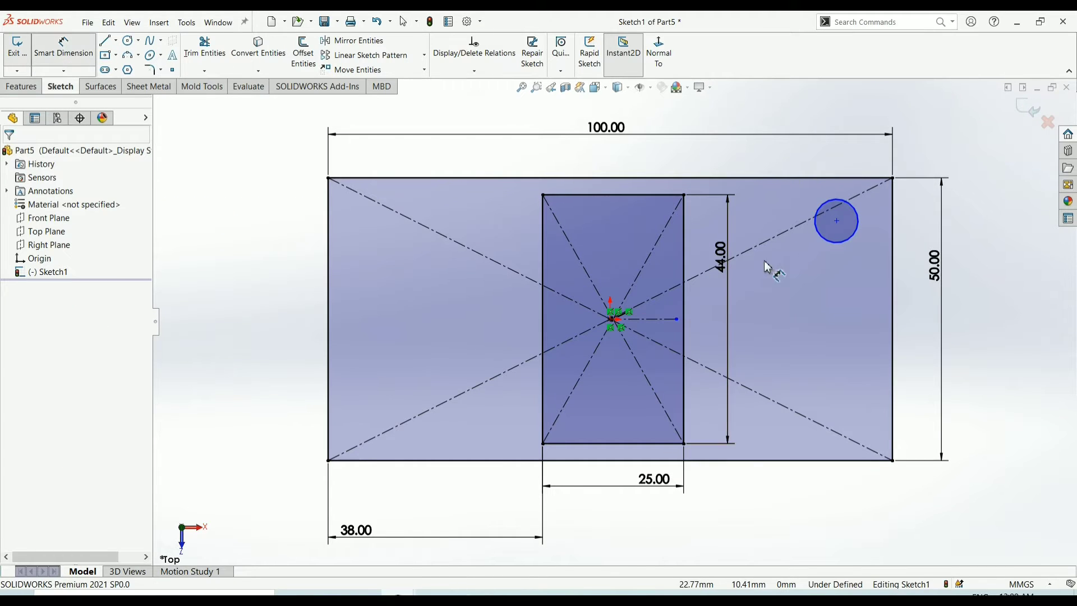
{"action": "left_click", "coordinate": [839, 224]}
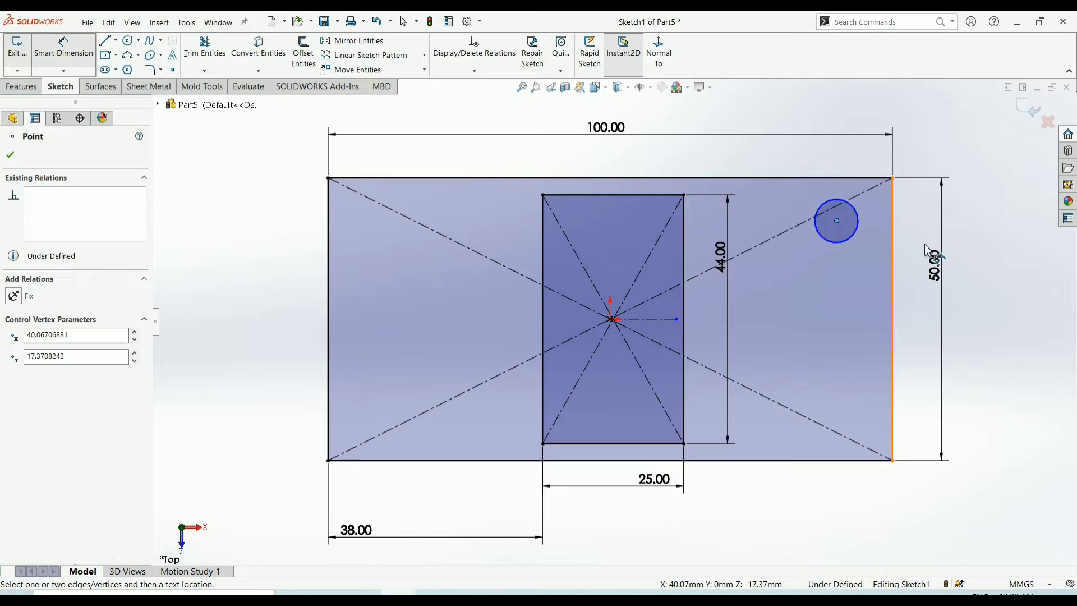
{"action": "left_click", "coordinate": [896, 243]}
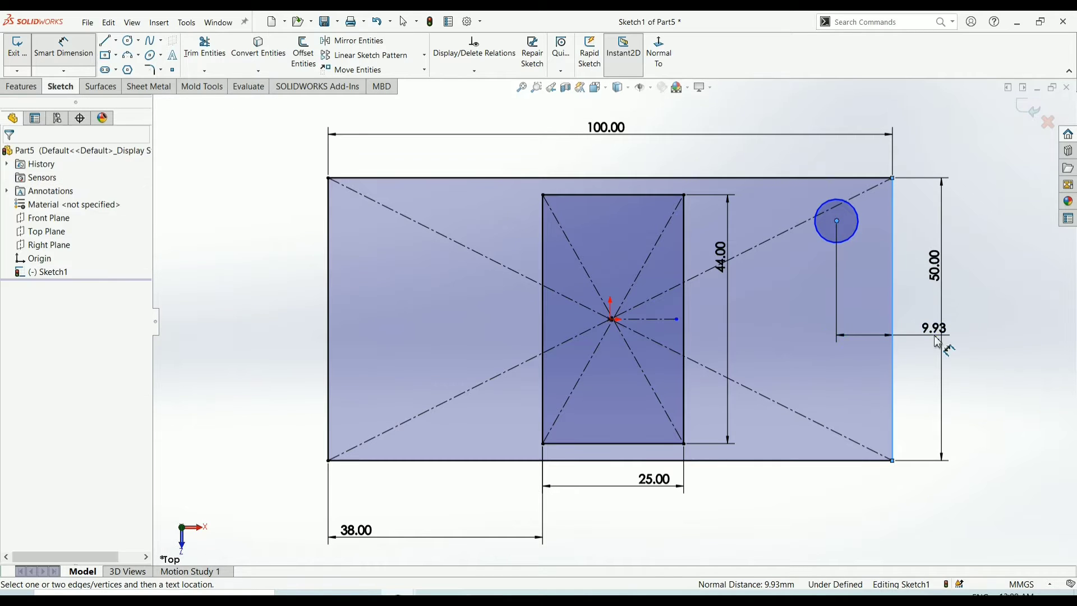
{"action": "left_click", "coordinate": [938, 343]}
{"action": "type", "text": "10"}
{"action": "key", "text": "Return"}
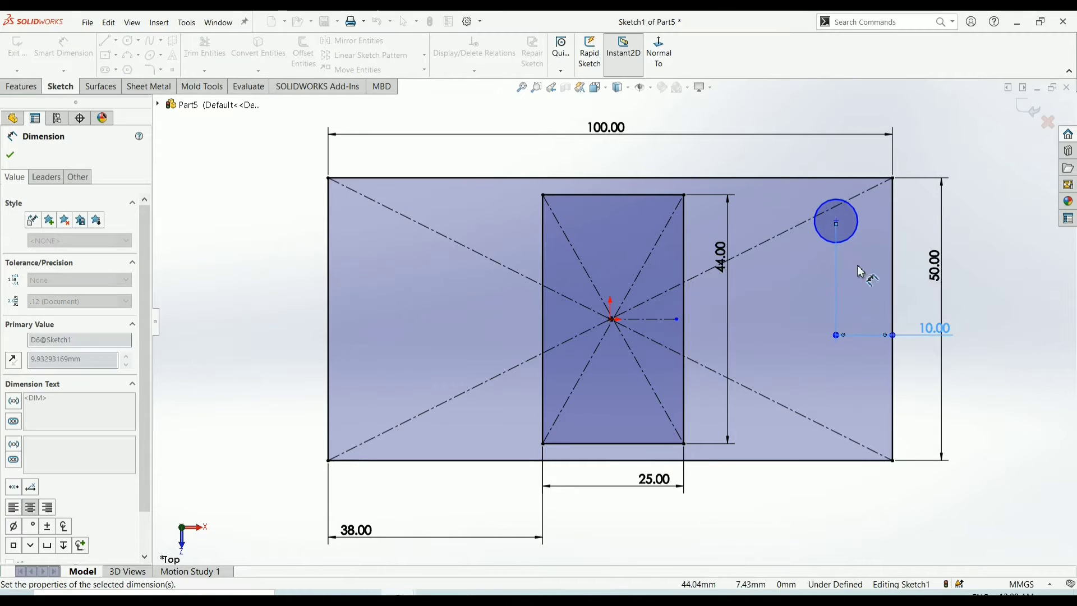
{"action": "left_click", "coordinate": [838, 223]}
{"action": "left_click", "coordinate": [853, 179]}
{"action": "left_click", "coordinate": [980, 194]}
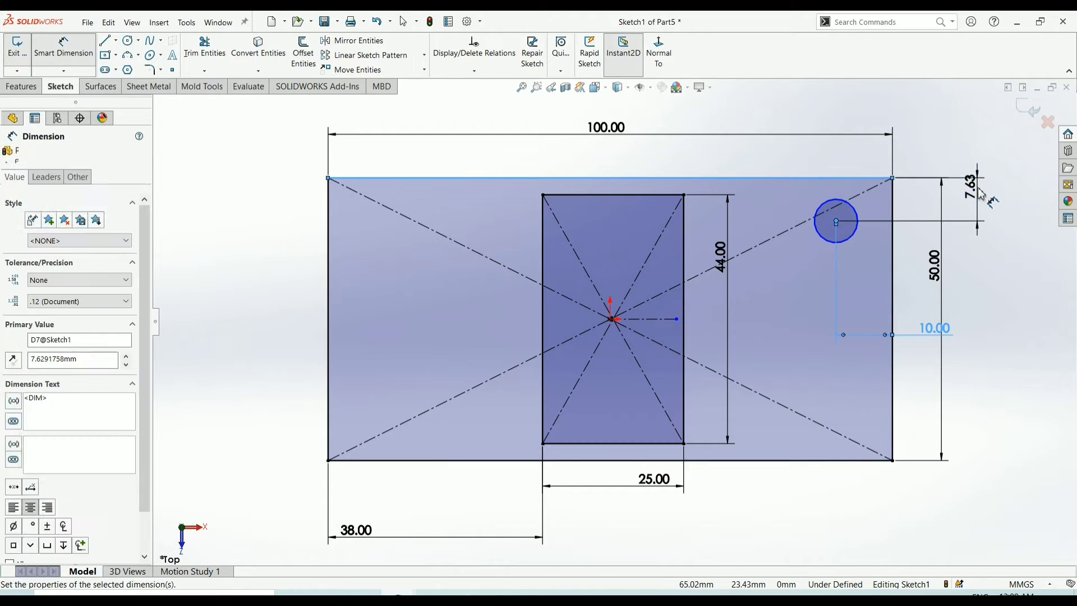
{"action": "type", "text": "10"}
{"action": "key", "text": "Return"}
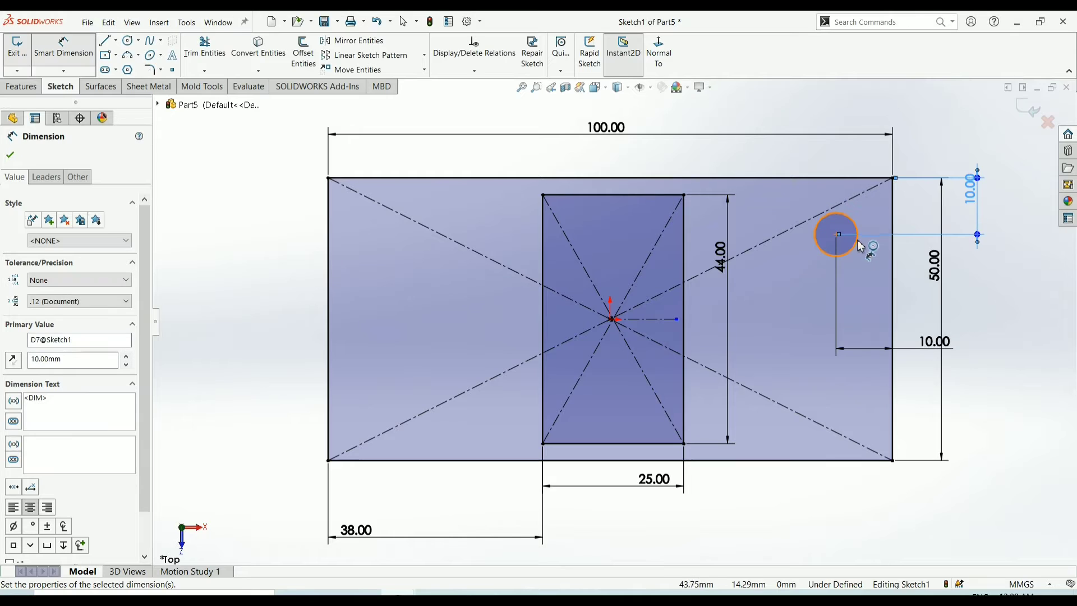
Give the circle an 8 mm diameter.
{"action": "left_click", "coordinate": [858, 252]}
{"action": "left_click", "coordinate": [876, 283]}
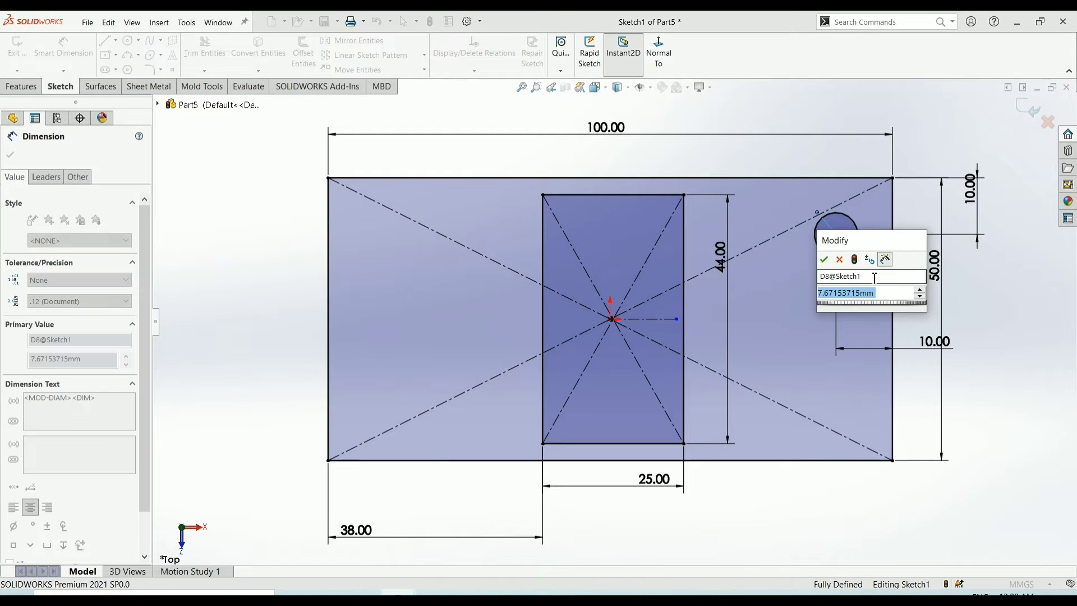
{"action": "type", "text": "8"}
{"action": "key", "text": "Return"}
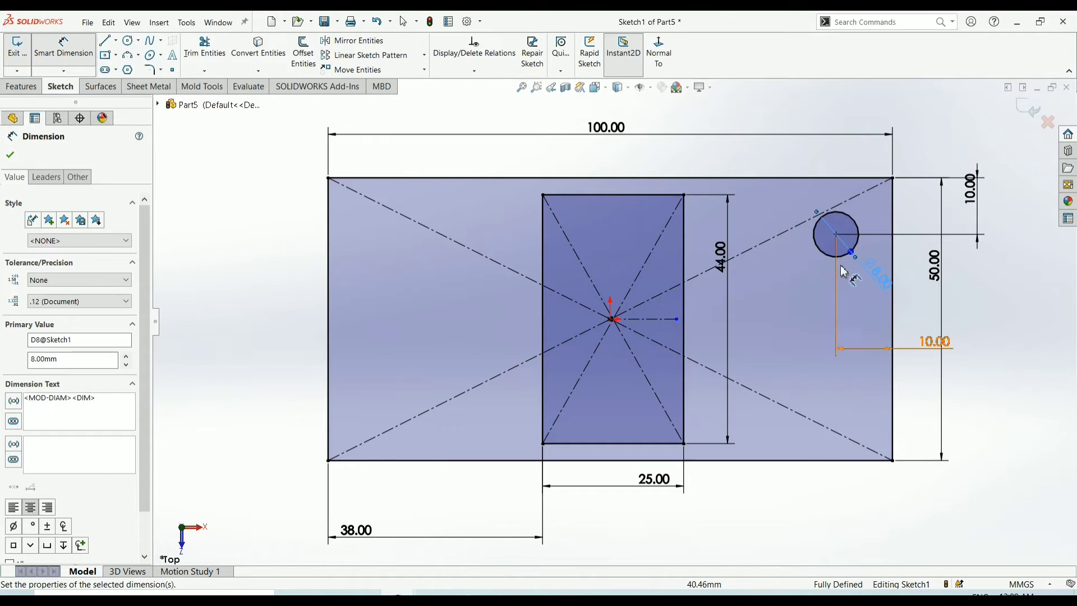
{"action": "left_click", "coordinate": [10, 155]}
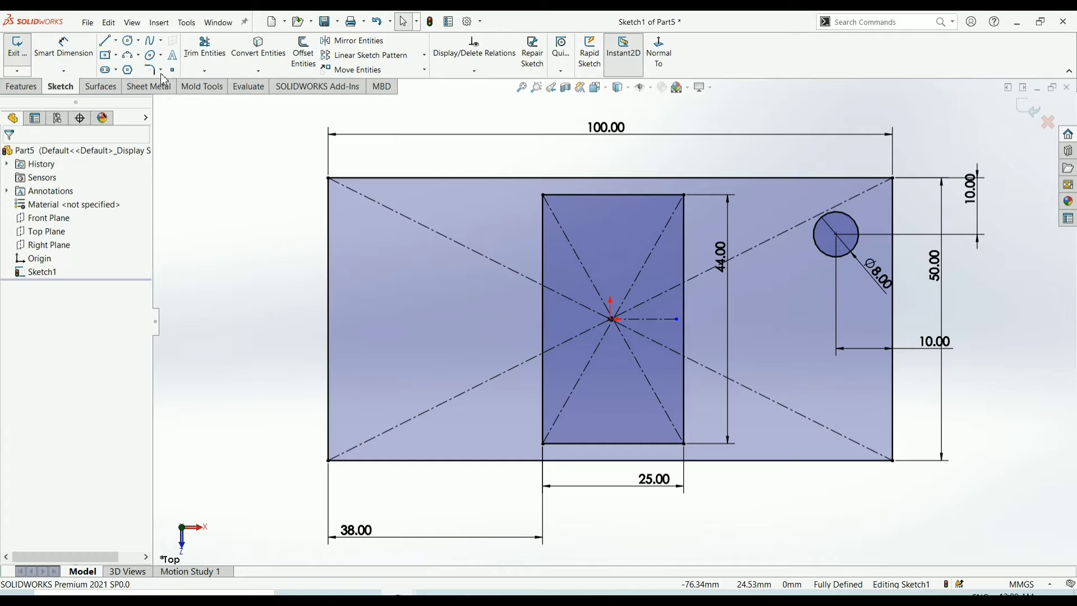
Mirror the Ø8 circle across the horizontal centerline to the bottom-right corner.
{"action": "left_click", "coordinate": [360, 50]}
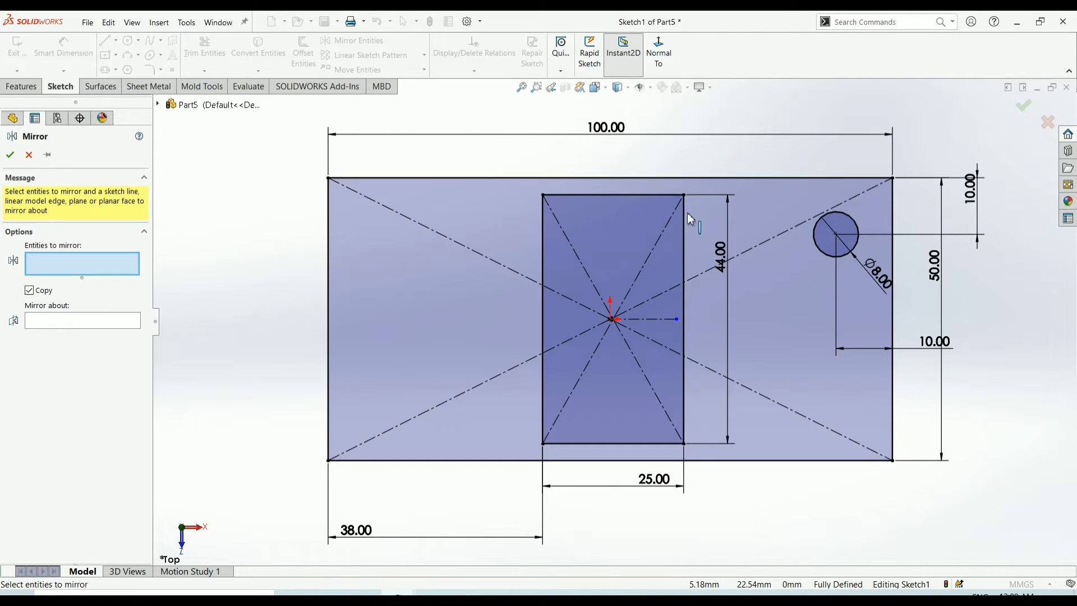
{"action": "left_click", "coordinate": [852, 259]}
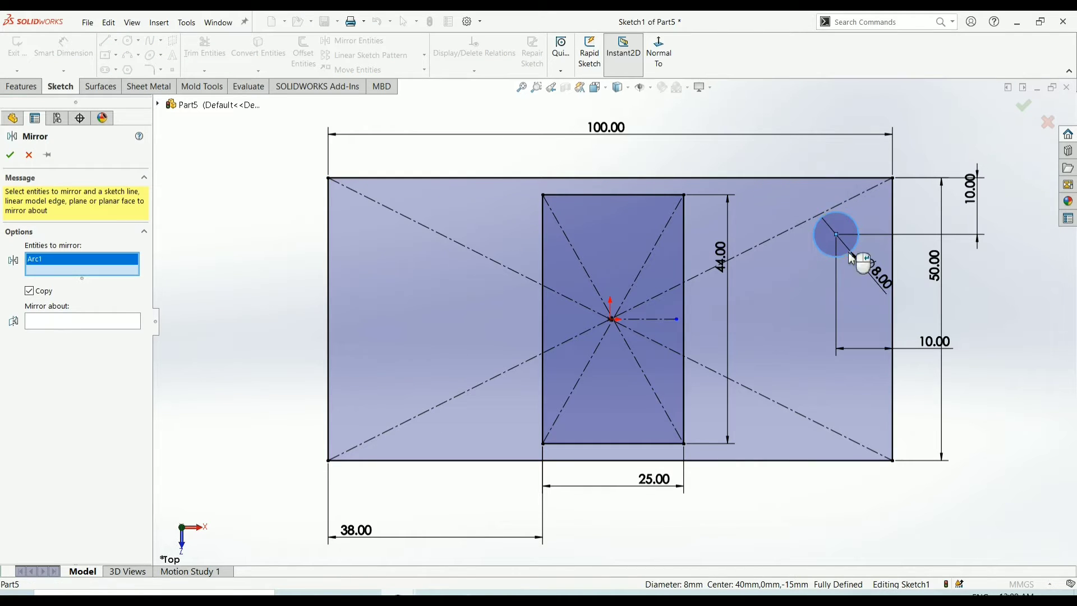
{"action": "left_click", "coordinate": [77, 323]}
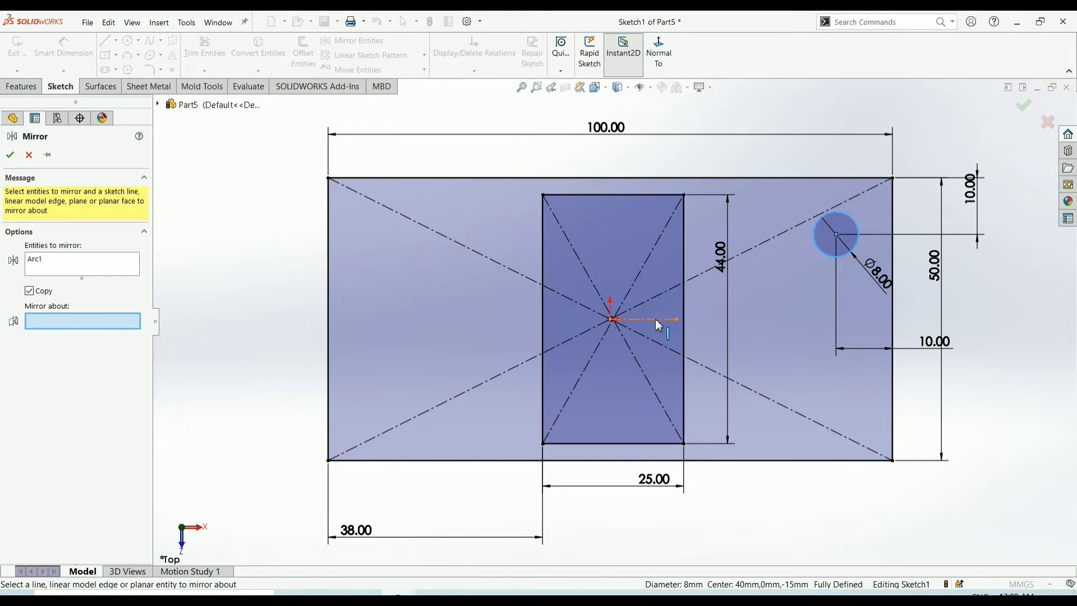
{"action": "left_click", "coordinate": [622, 320]}
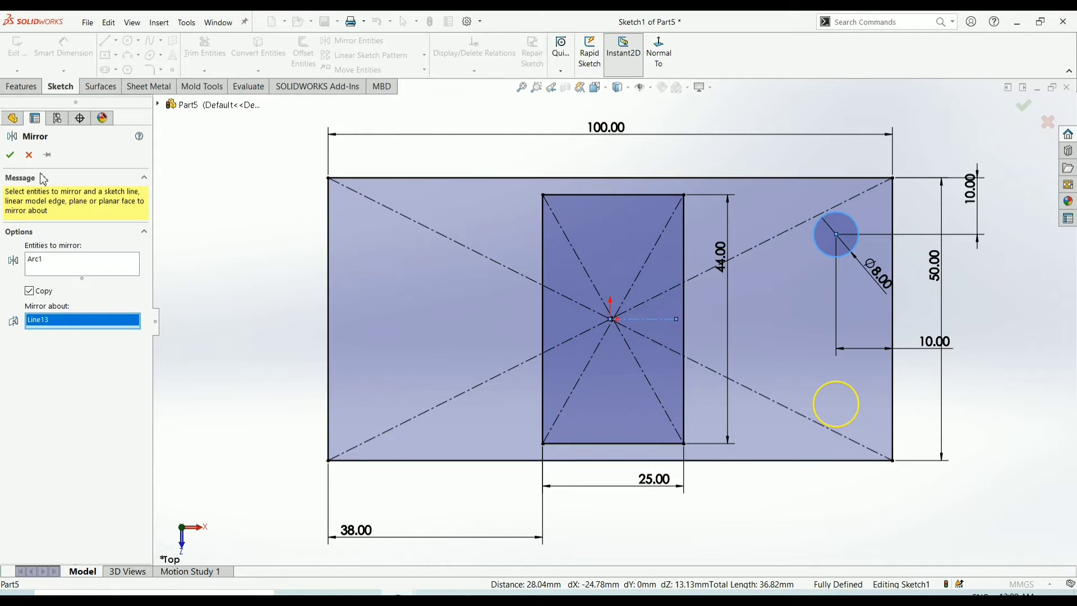
{"action": "left_click", "coordinate": [8, 157]}
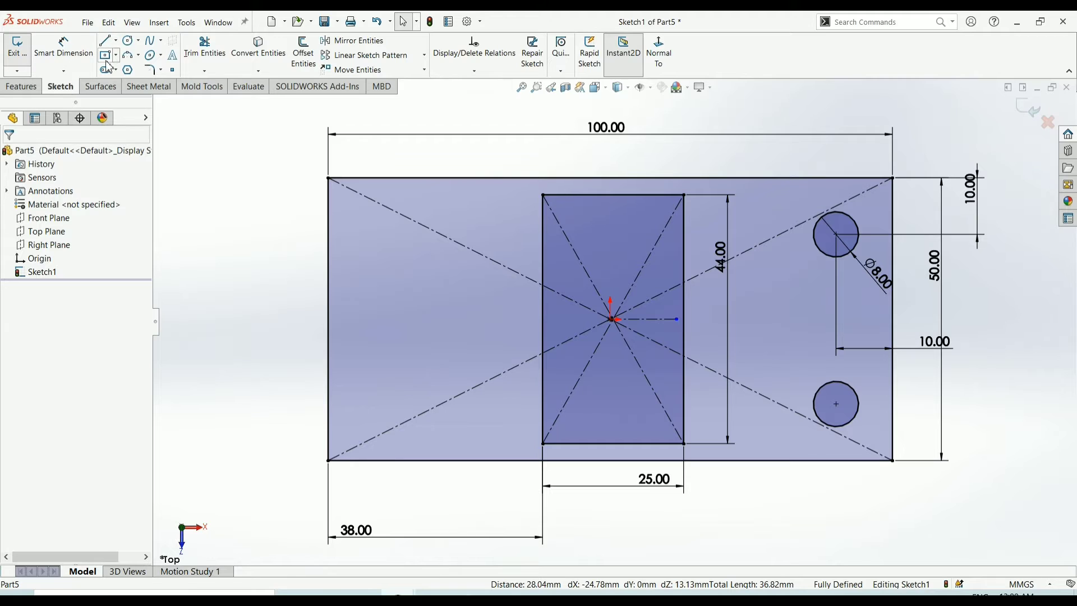
Round the four outer rectangle corners with 10 mm sketch fillets.
{"action": "left_click", "coordinate": [150, 72]}
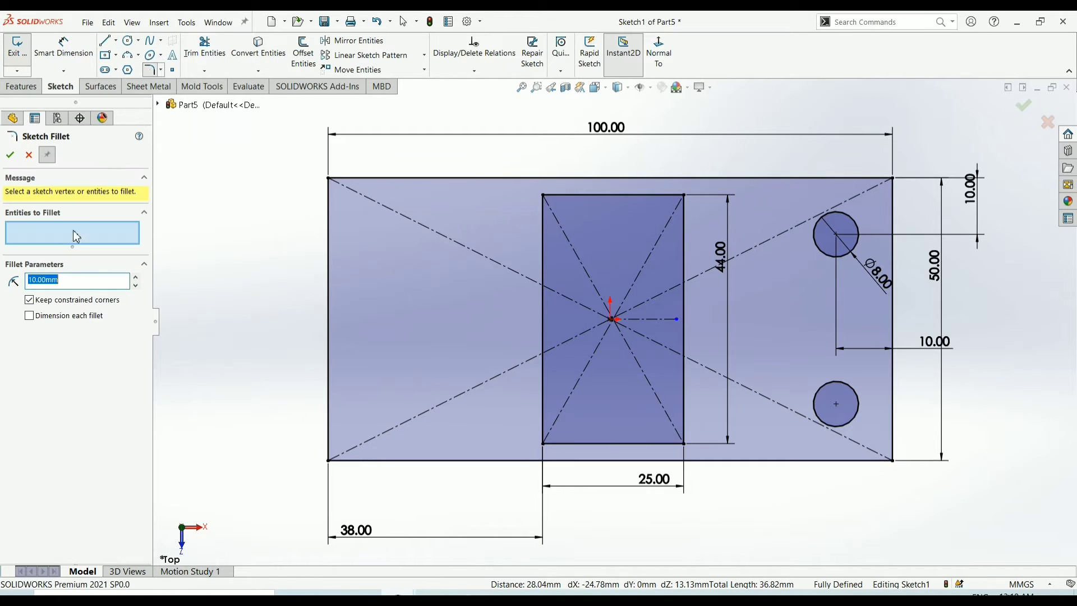
{"action": "left_click", "coordinate": [330, 180]}
{"action": "left_click", "coordinate": [330, 460]}
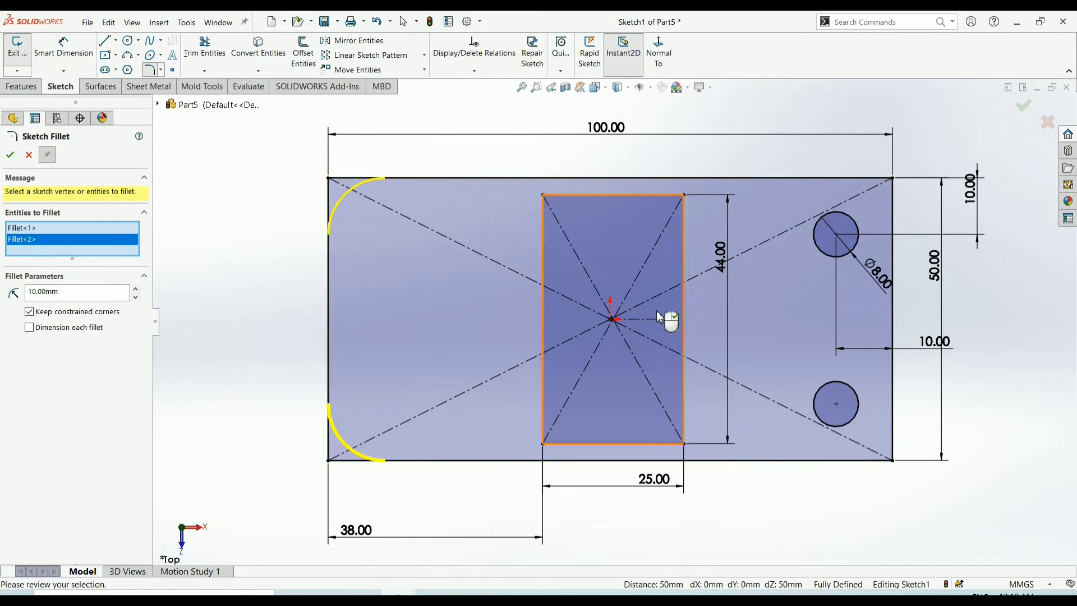
{"action": "left_click", "coordinate": [895, 180]}
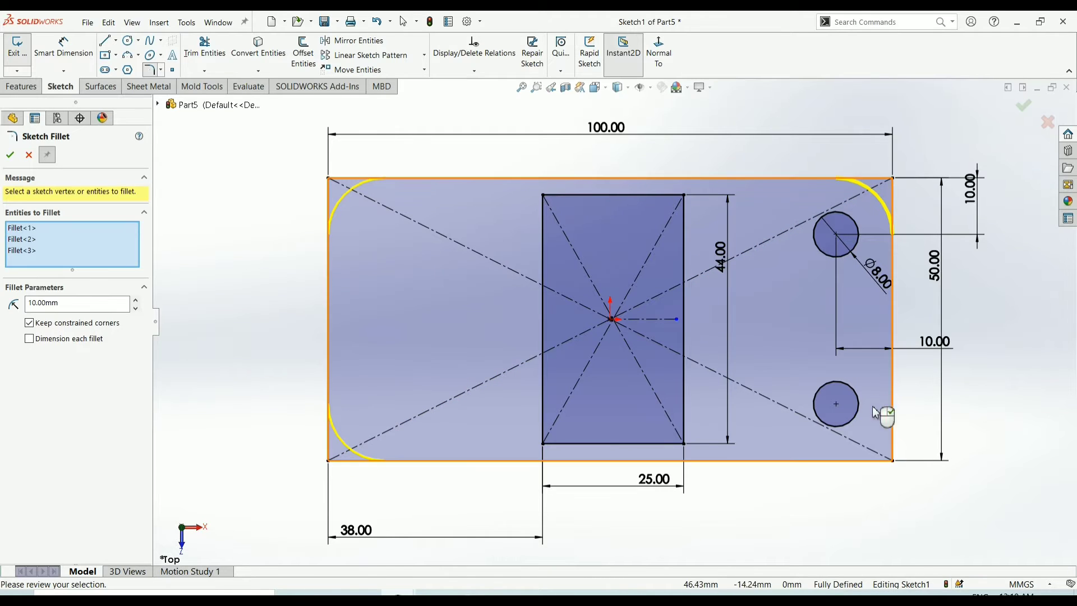
{"action": "left_click", "coordinate": [893, 461]}
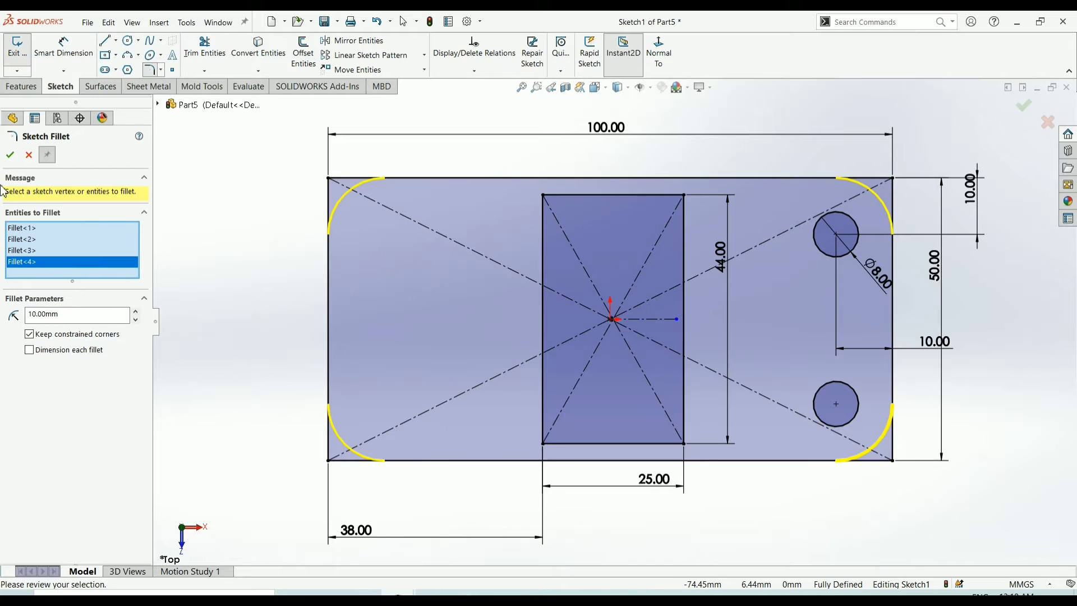
{"action": "left_click", "coordinate": [9, 155]}
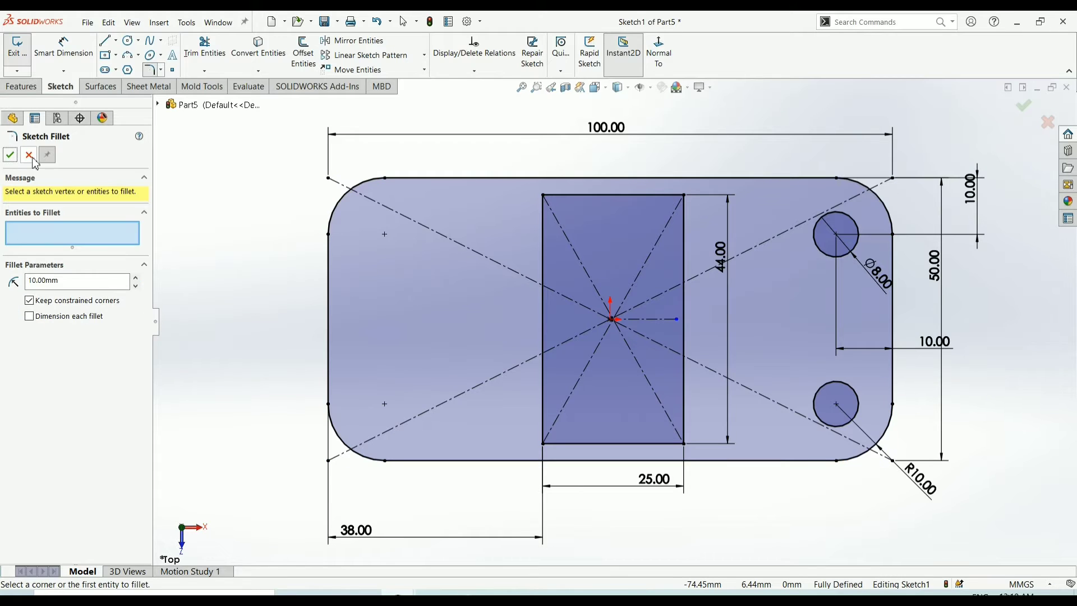
{"action": "left_click", "coordinate": [10, 155]}
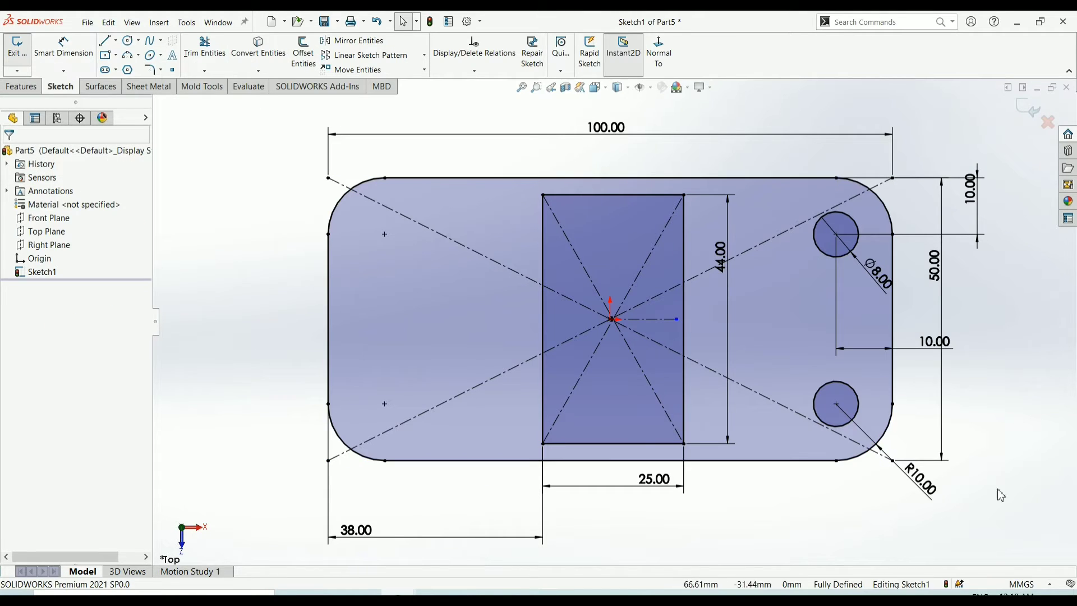
{"action": "left_click", "coordinate": [20, 87]}
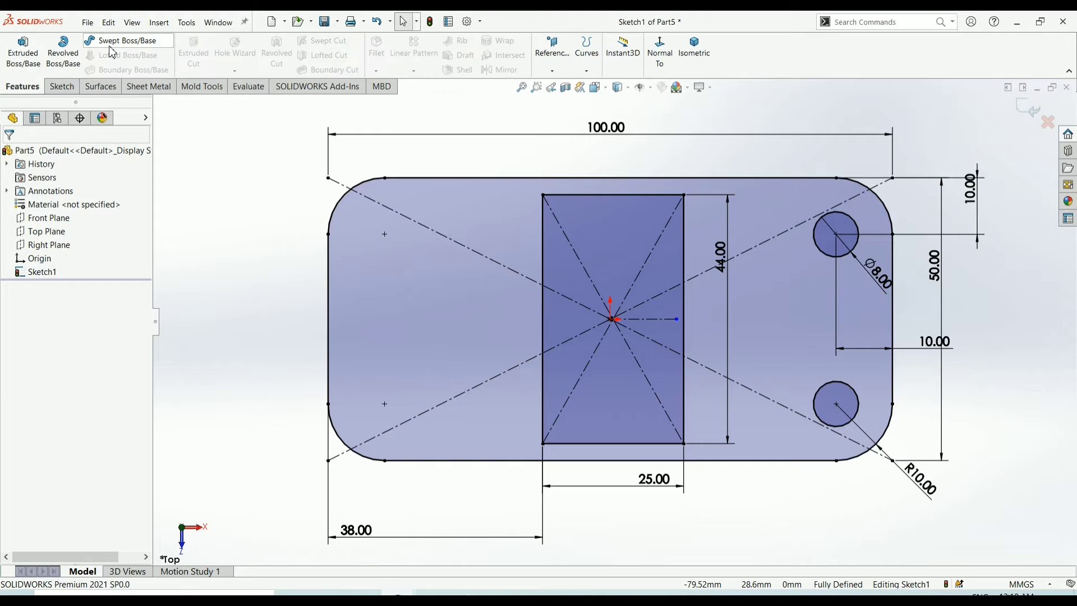
Extrude the sketch 15 mm into the plate, creating Boss-Extrude1.
{"action": "left_click", "coordinate": [12, 56]}
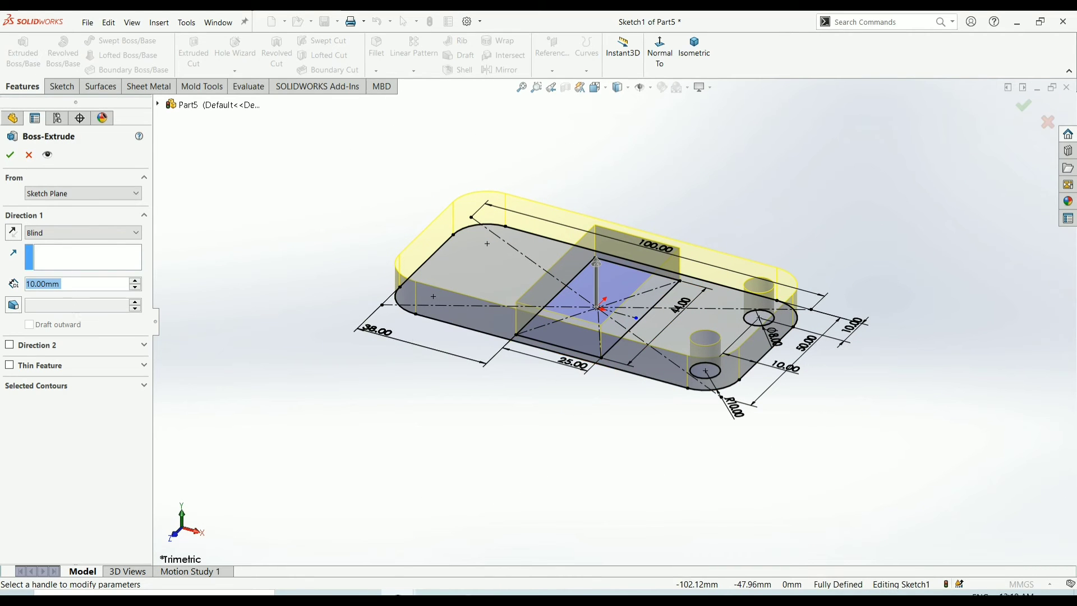
{"action": "type", "text": "15"}
{"action": "key", "text": "Return"}
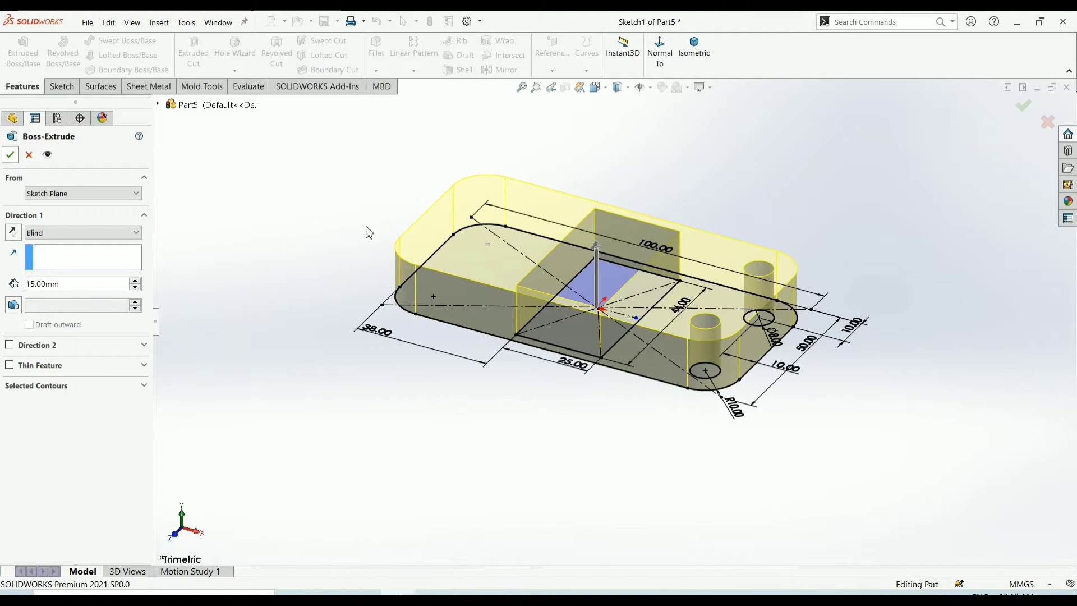
{"action": "key", "text": "Return"}
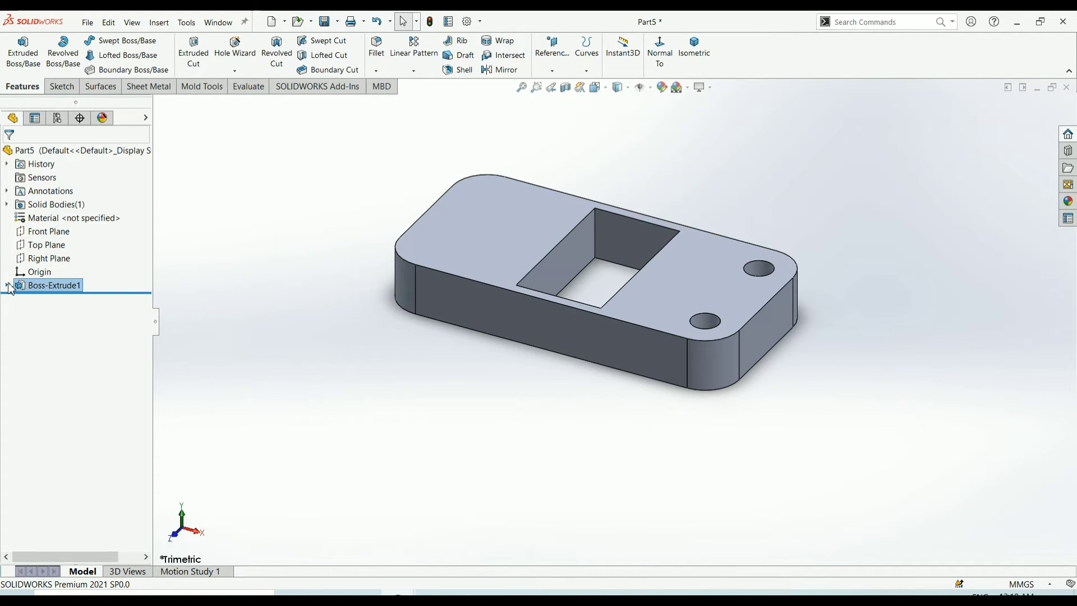
{"action": "left_click", "coordinate": [8, 286]}
Extrude Sketch1 twice more, producing Boss-Extrude2 and Boss-Extrude3.
{"action": "left_click", "coordinate": [49, 299]}
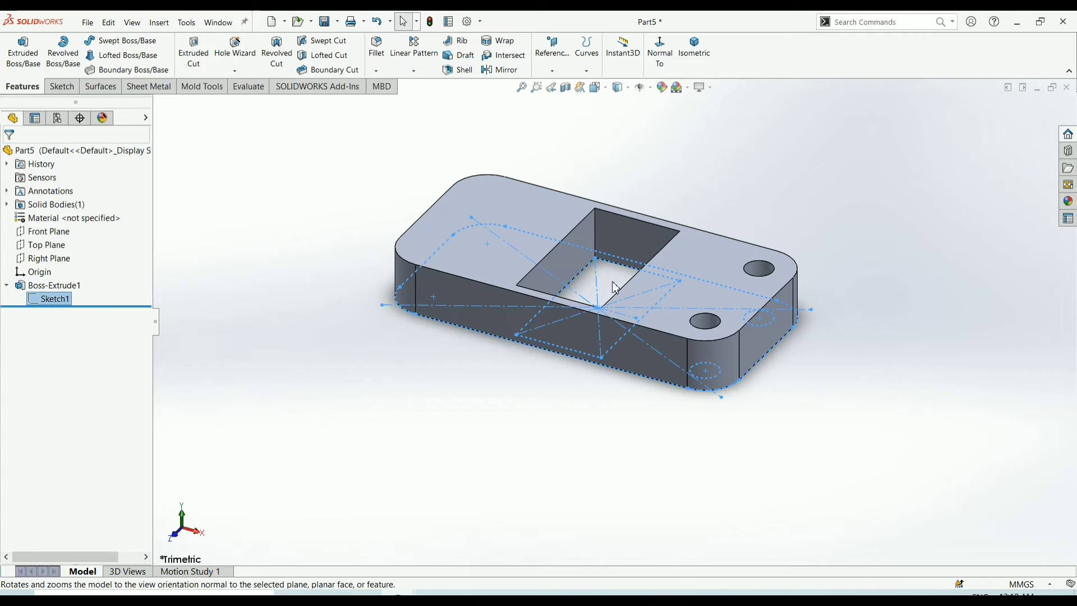
{"action": "left_click", "coordinate": [22, 50]}
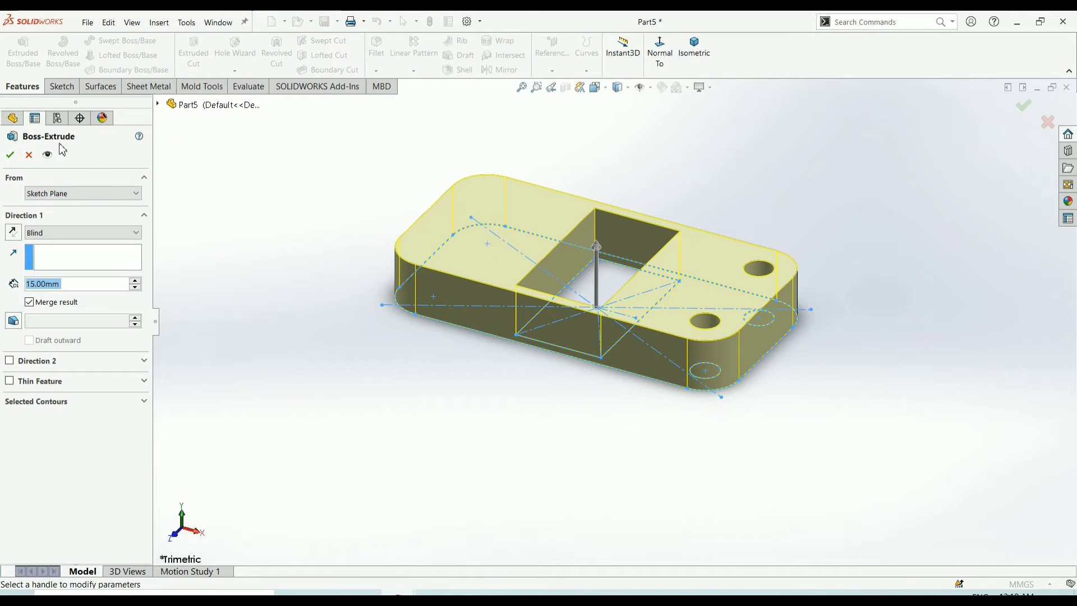
{"action": "left_click", "coordinate": [11, 156]}
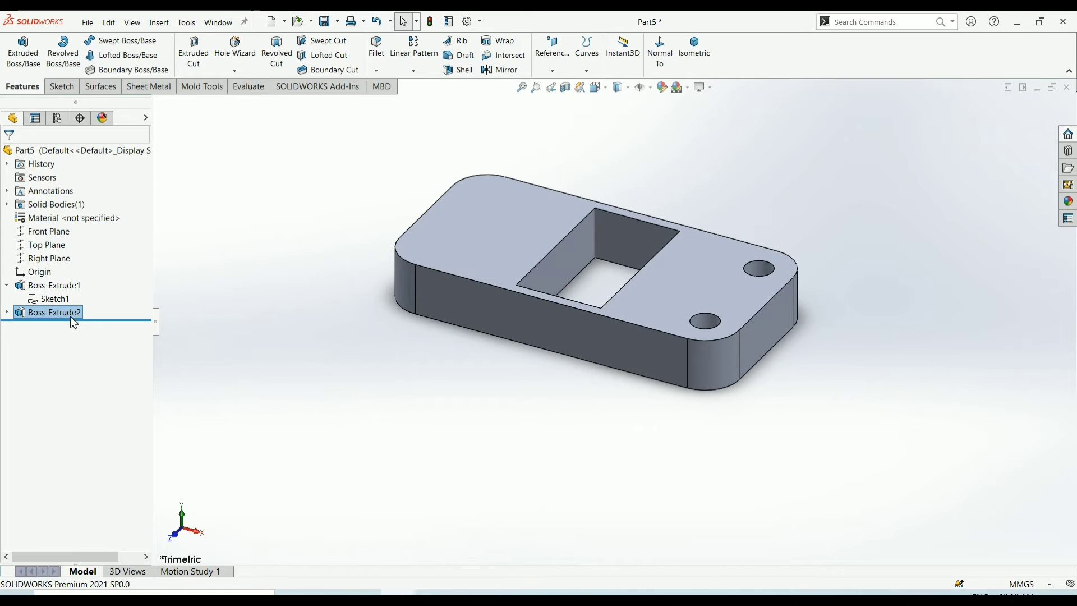
{"action": "left_click", "coordinate": [63, 301]}
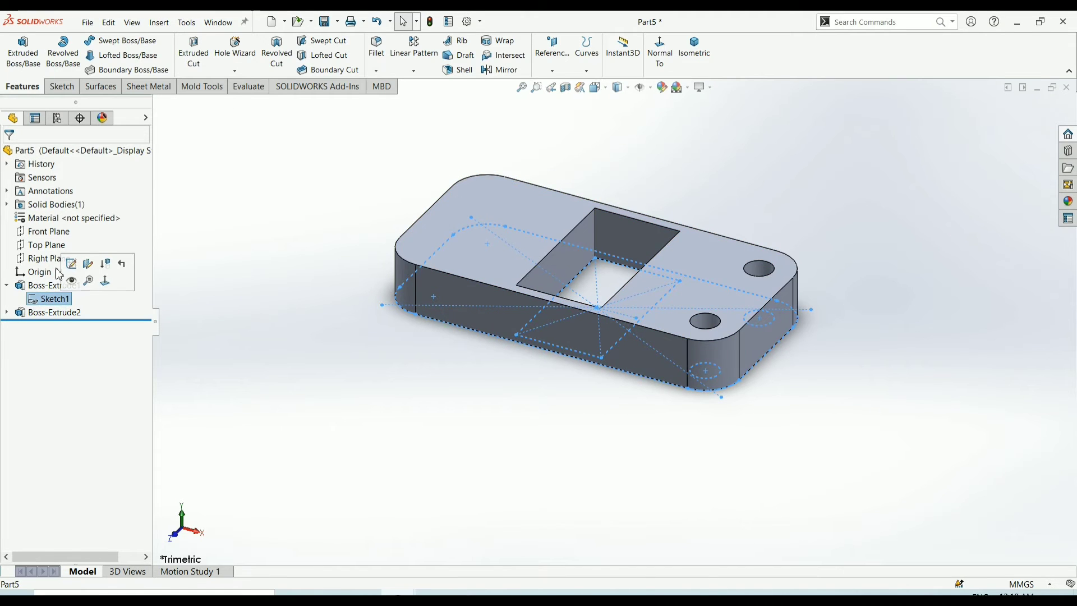
{"action": "left_click", "coordinate": [8, 60]}
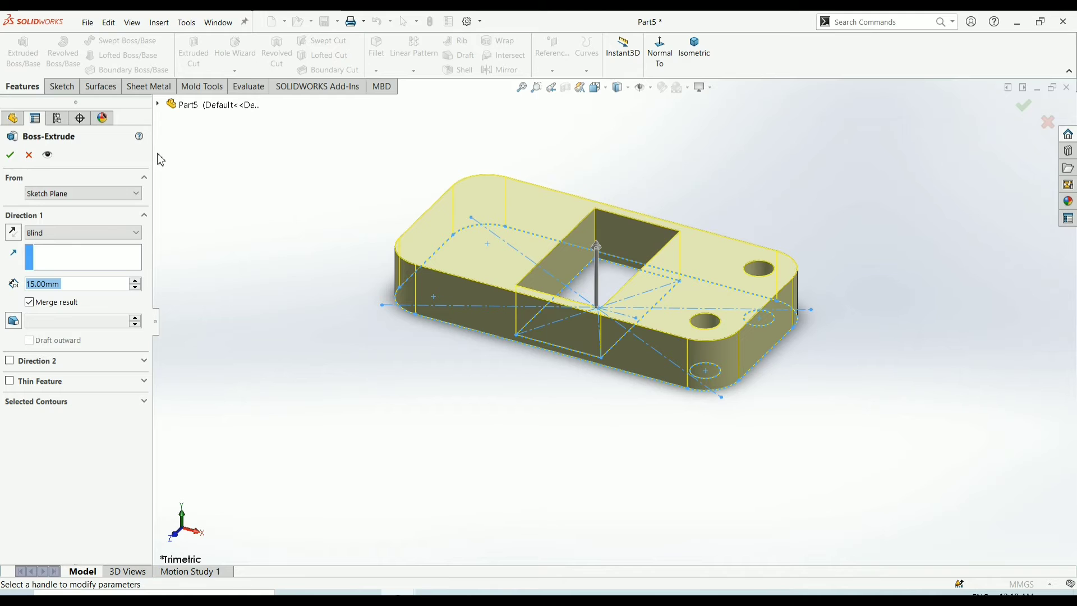
{"action": "left_click", "coordinate": [11, 156]}
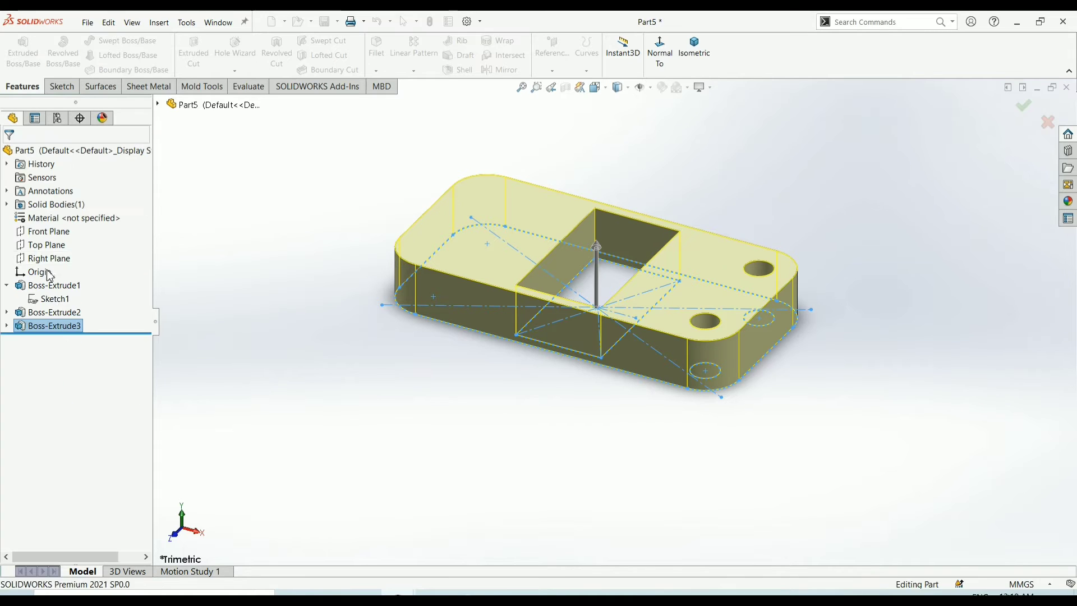
Delete Boss-Extrude2 and Boss-Extrude3, then reselect Sketch1.
{"action": "right_click", "coordinate": [40, 315]}
{"action": "left_click", "coordinate": [72, 373]}
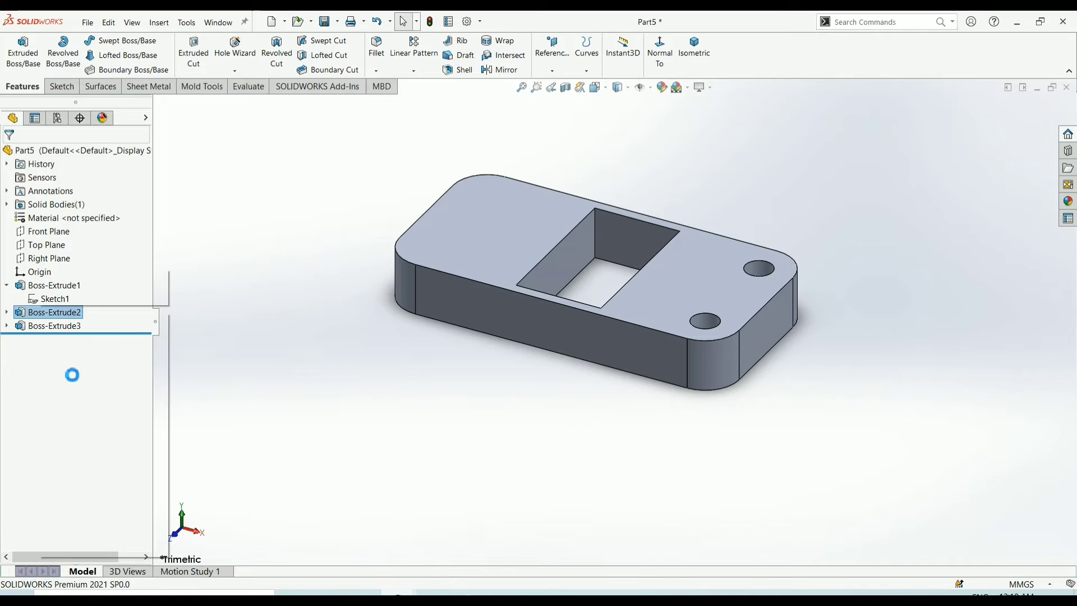
{"action": "left_click", "coordinate": [629, 243]}
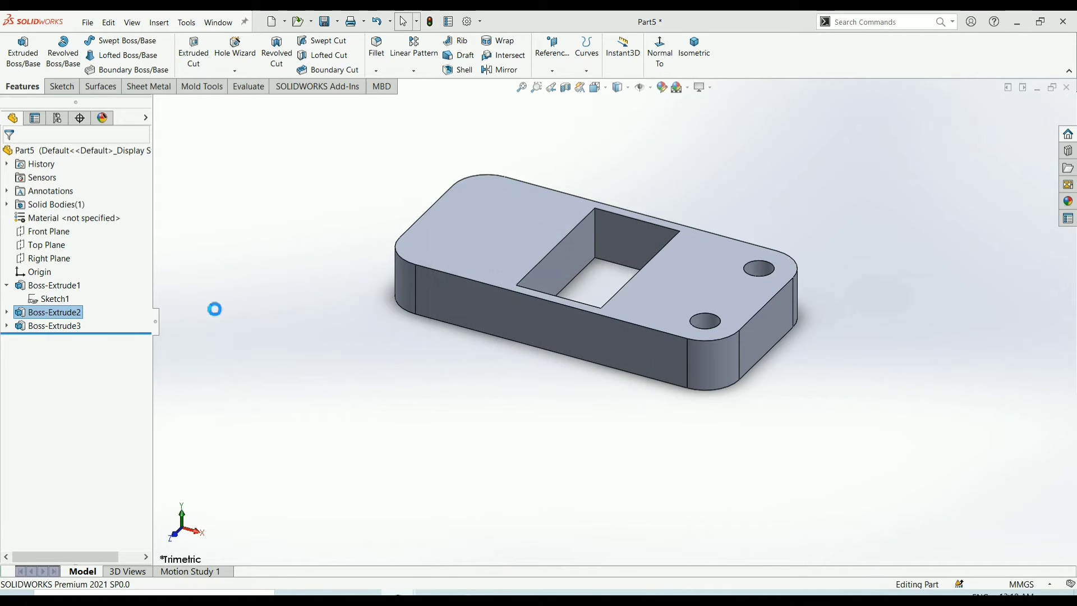
{"action": "right_click", "coordinate": [54, 314]}
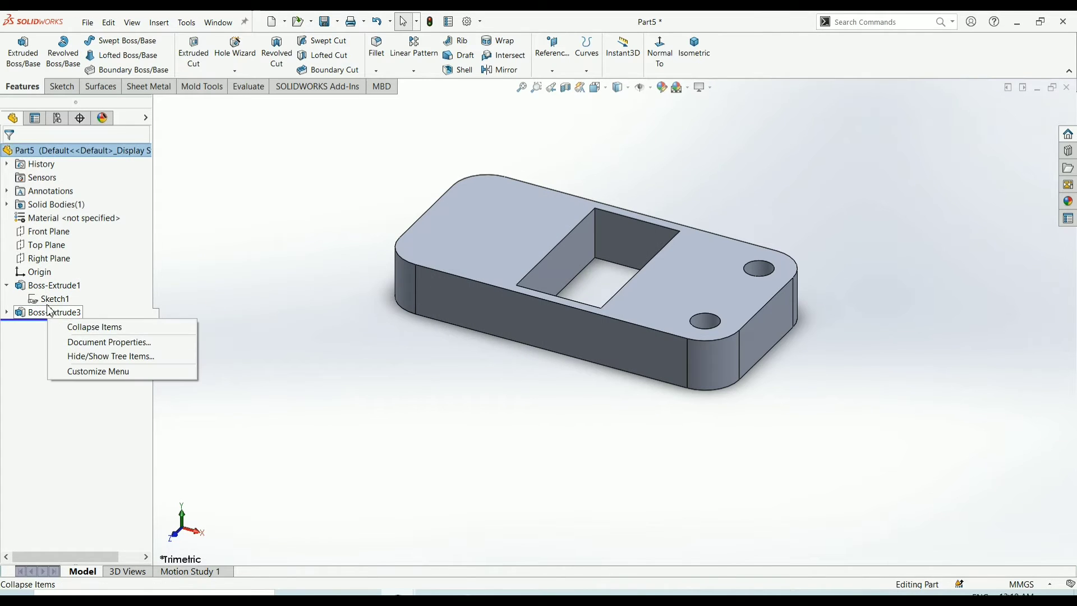
{"action": "right_click", "coordinate": [24, 315]}
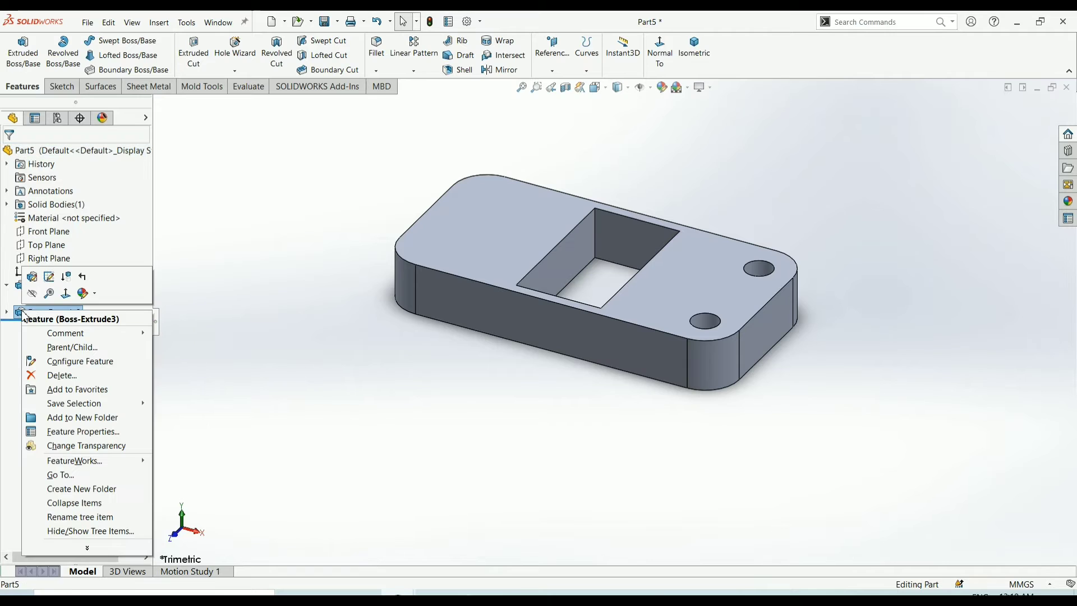
{"action": "left_click", "coordinate": [51, 372]}
{"action": "left_click", "coordinate": [630, 244]}
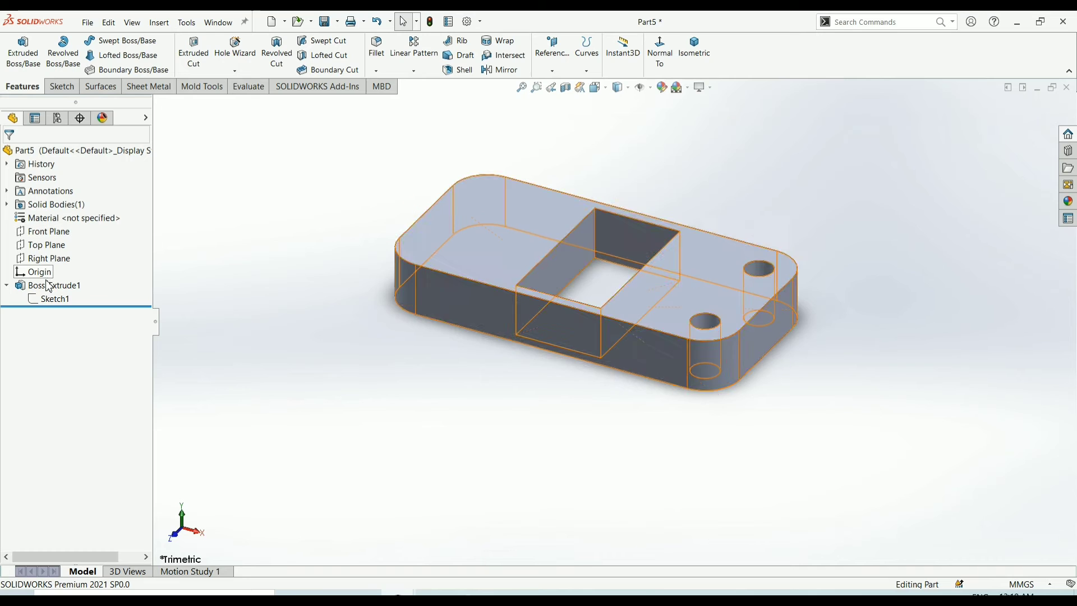
{"action": "left_click", "coordinate": [50, 299]}
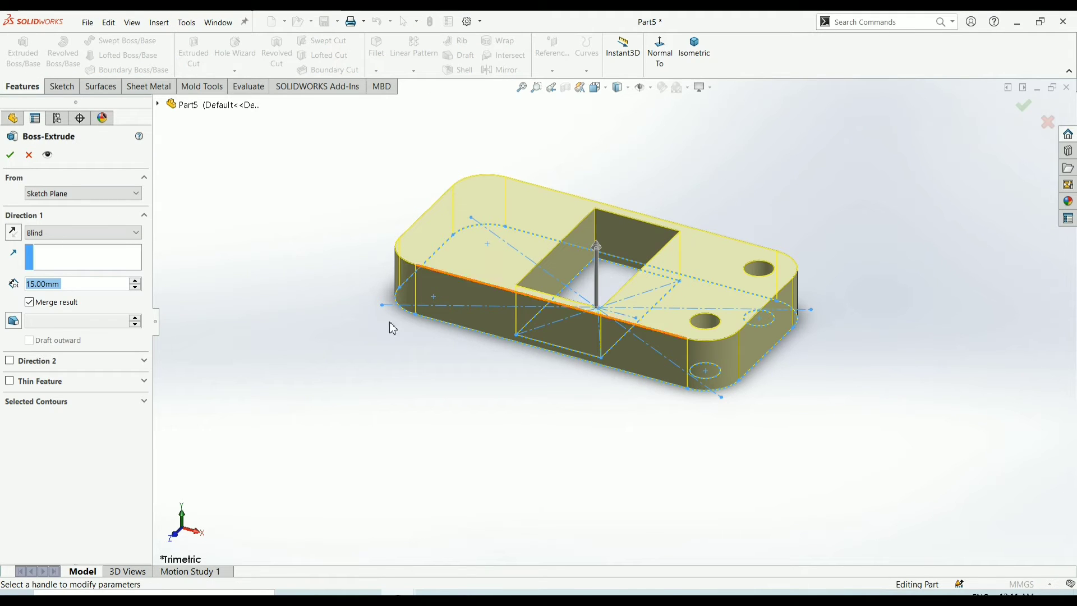
Extrude only the square region of Sketch1 to a 70 mm blind depth.
{"action": "left_click", "coordinate": [144, 402]}
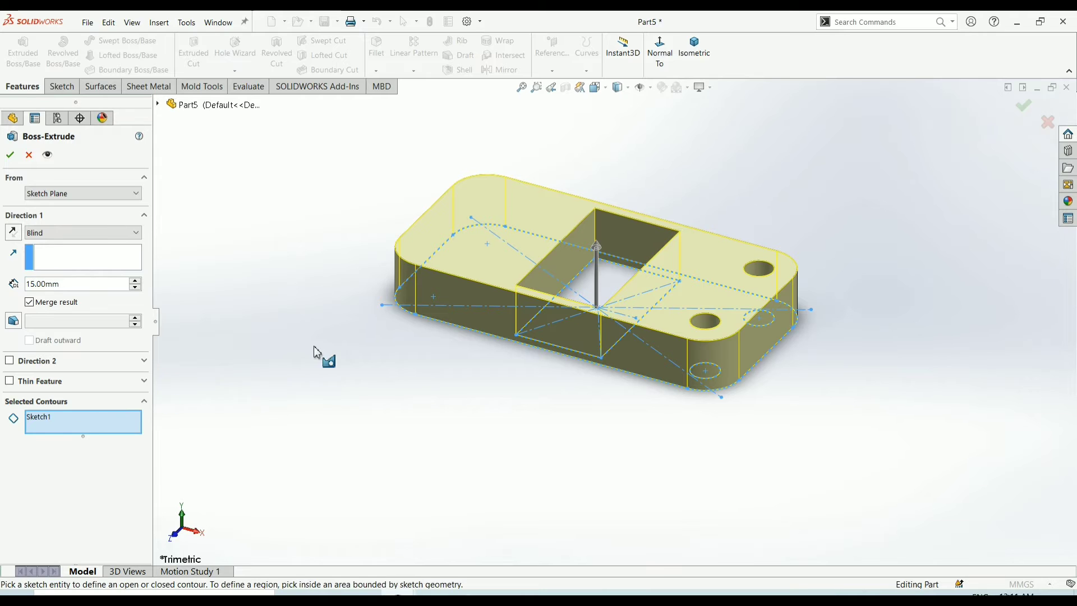
{"action": "right_click", "coordinate": [54, 424]}
{"action": "left_click", "coordinate": [90, 440]}
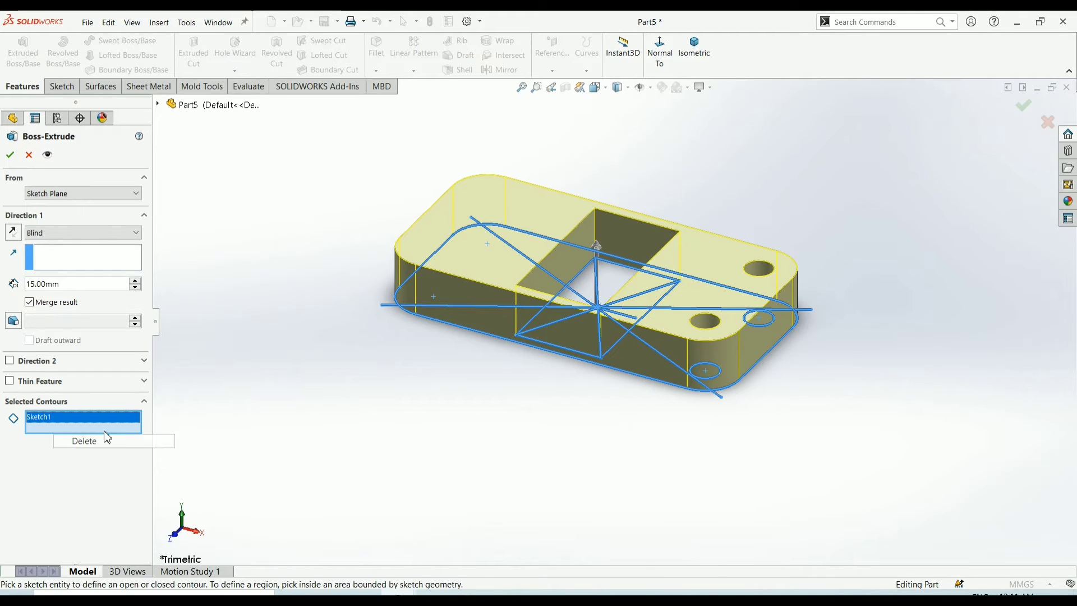
{"action": "left_click", "coordinate": [619, 279]}
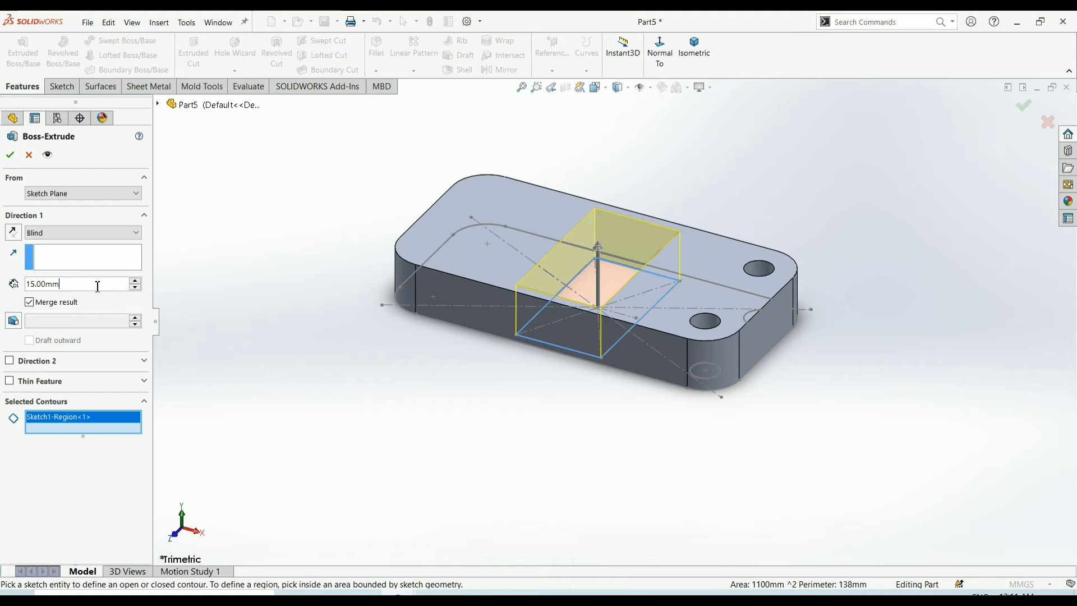
{"action": "type", "text": "70"}
{"action": "key", "text": "Return"}
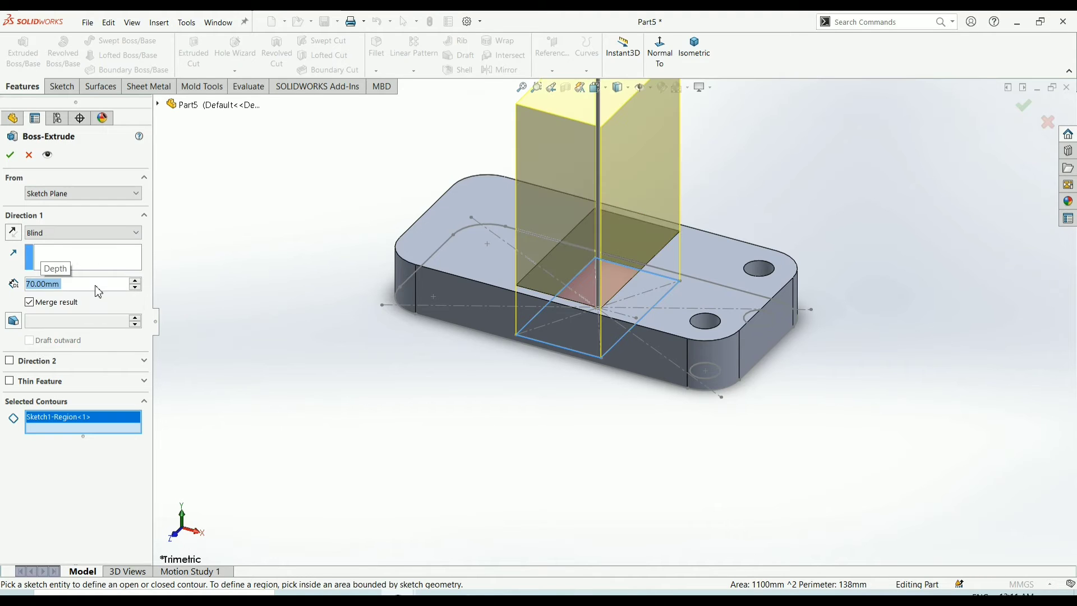
{"action": "scroll", "coordinate": [197, 210], "scroll_direction": "up", "scroll_amount": 2}
{"action": "scroll", "coordinate": [731, 197], "scroll_direction": "up", "scroll_amount": 2}
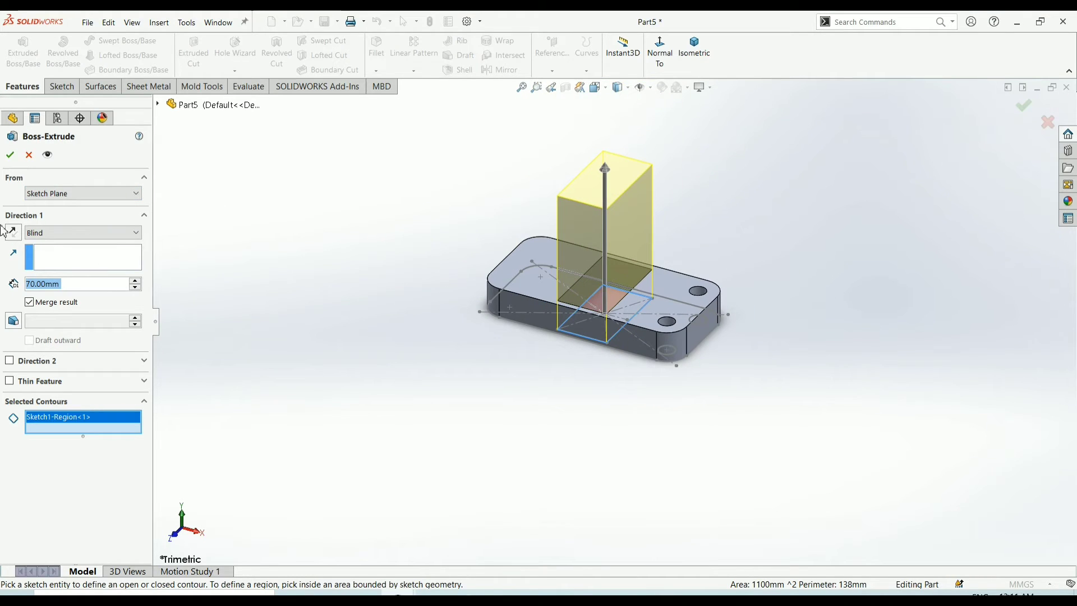
{"action": "left_click", "coordinate": [10, 155]}
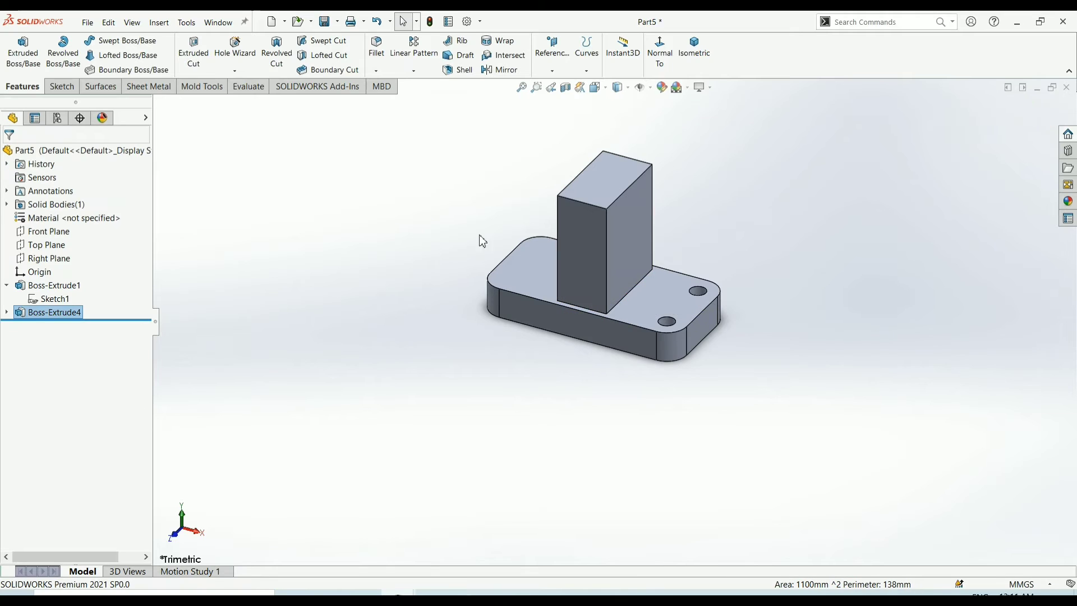
Sketch a circle on the block's large face and dimension it to Ø20.
{"action": "left_click", "coordinate": [634, 241]}
{"action": "left_click", "coordinate": [684, 208]}
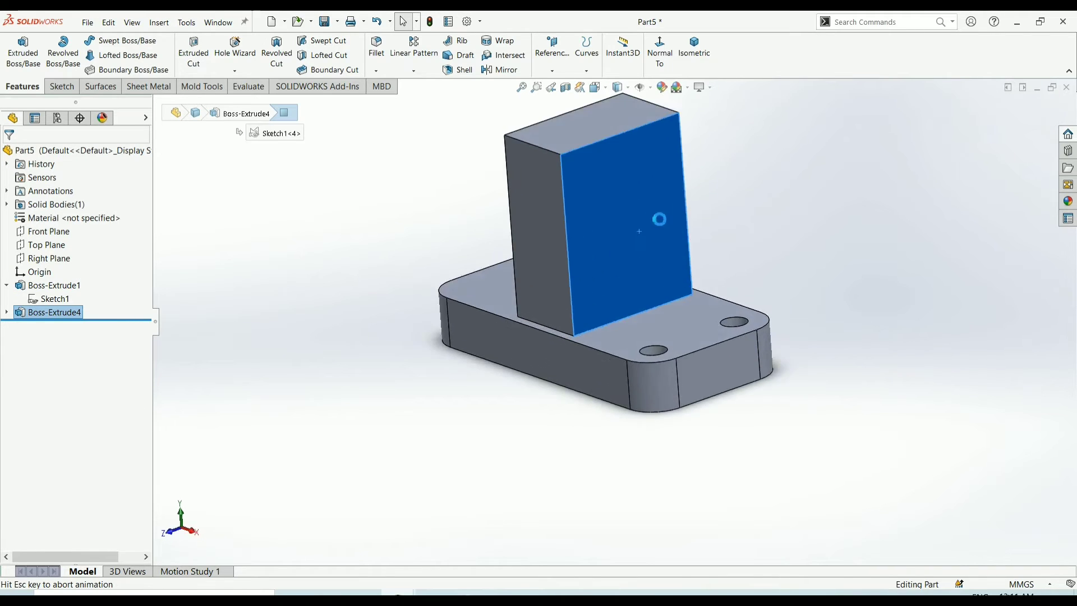
{"action": "left_click", "coordinate": [129, 41]}
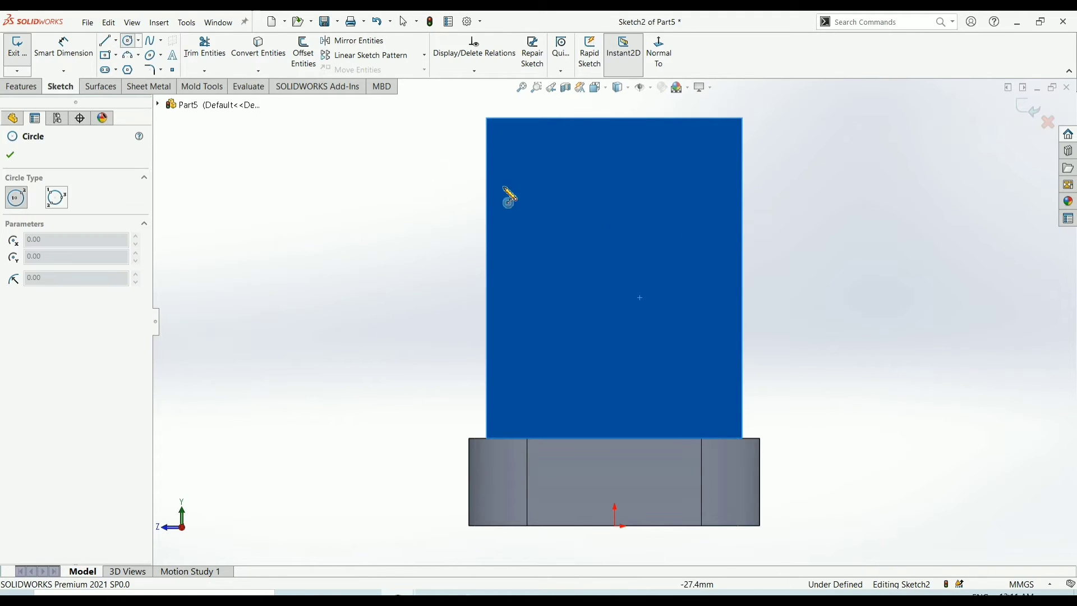
{"action": "left_click", "coordinate": [616, 244]}
{"action": "left_click", "coordinate": [653, 281]}
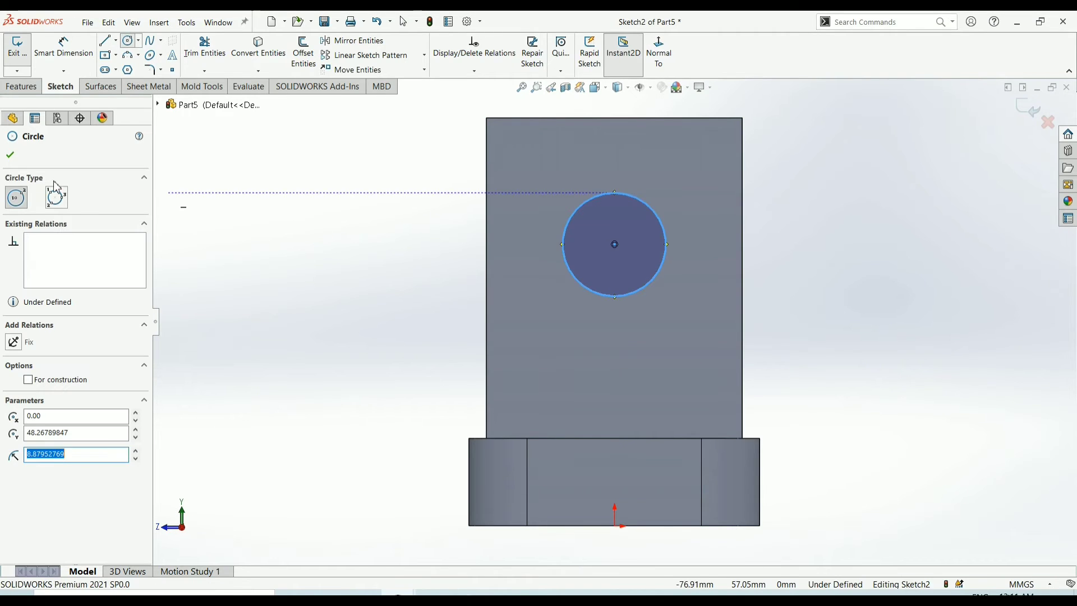
{"action": "left_click", "coordinate": [11, 156]}
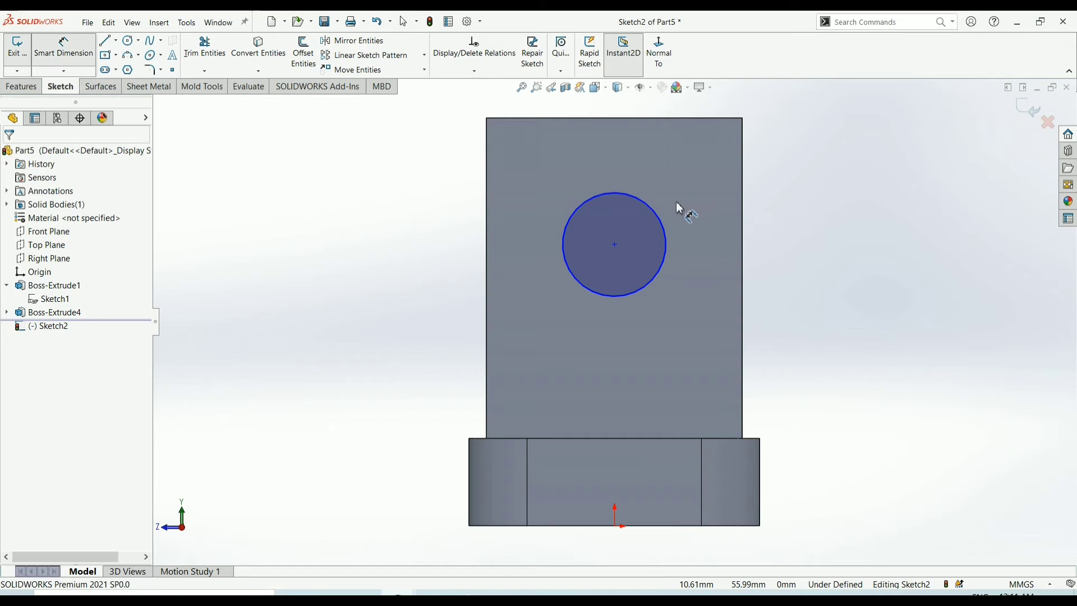
{"action": "left_click", "coordinate": [667, 240]}
{"action": "left_click", "coordinate": [816, 215]}
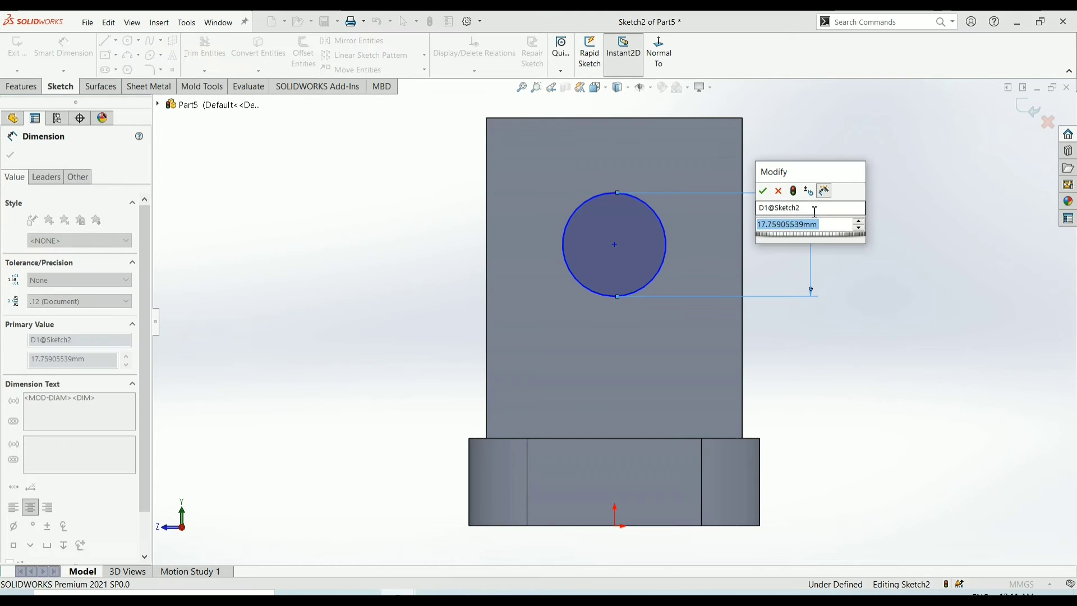
{"action": "type", "text": "20"}
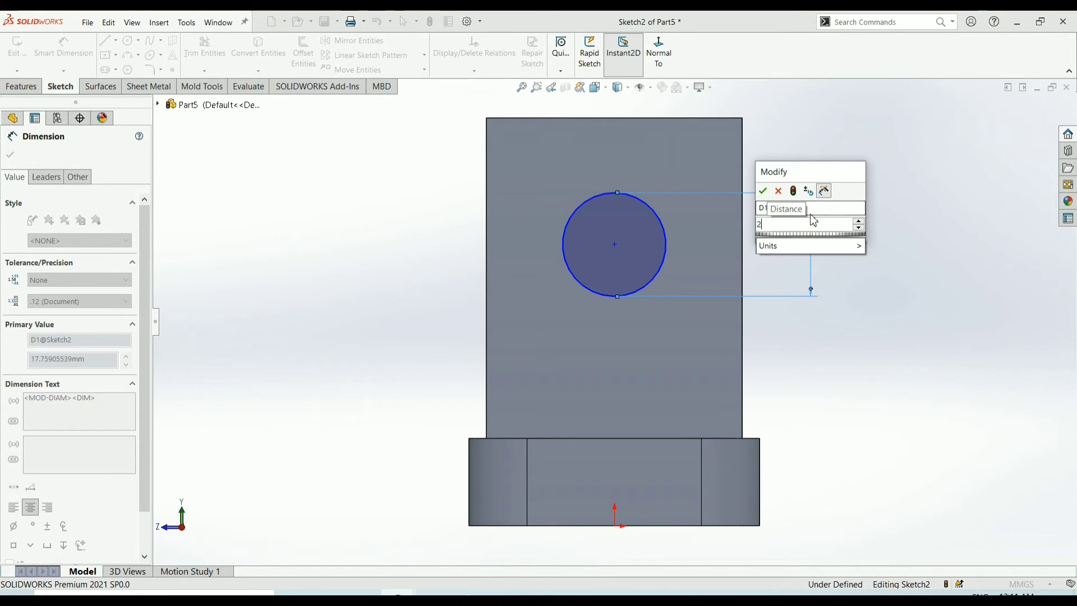
{"action": "key", "text": "Return"}
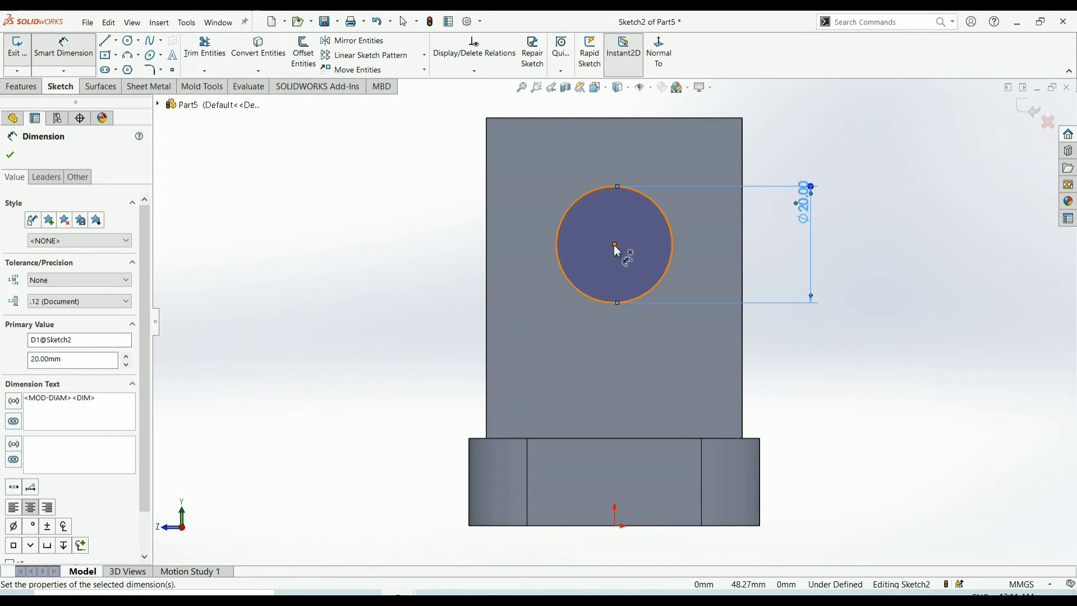
Dimension the circle centre 40 mm above the block's bottom edge.
{"action": "left_click", "coordinate": [616, 245]}
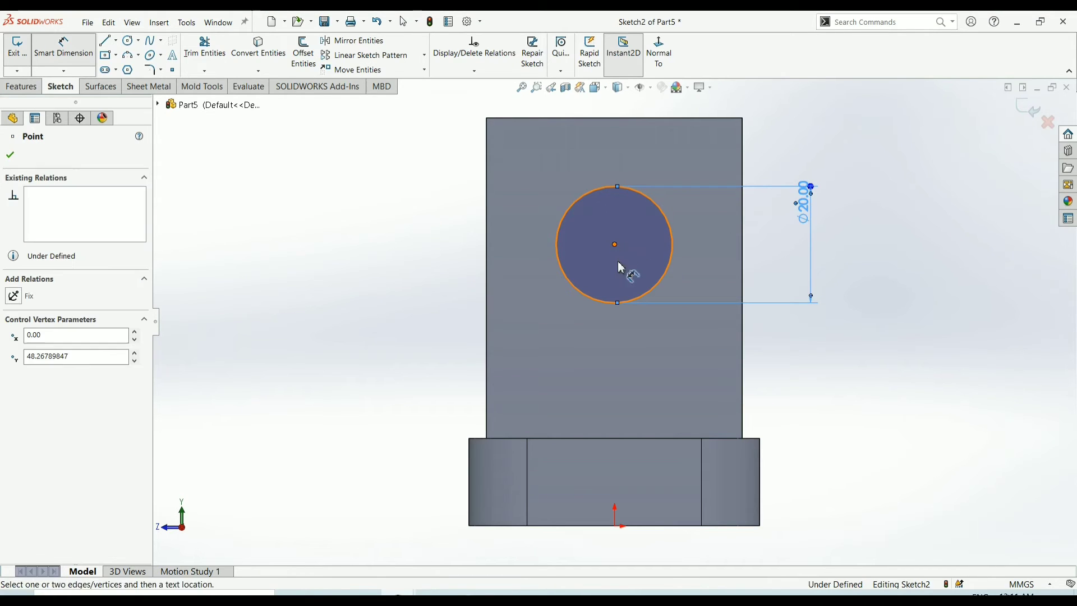
{"action": "left_click", "coordinate": [667, 447]}
{"action": "left_click", "coordinate": [861, 409]}
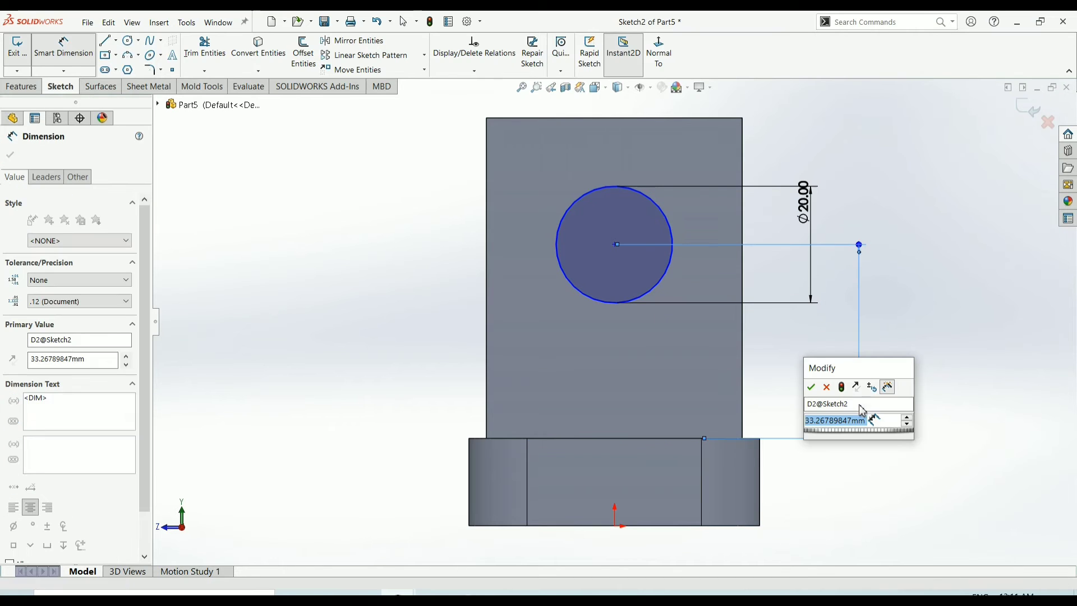
{"action": "type", "text": "40"}
{"action": "key", "text": "Return"}
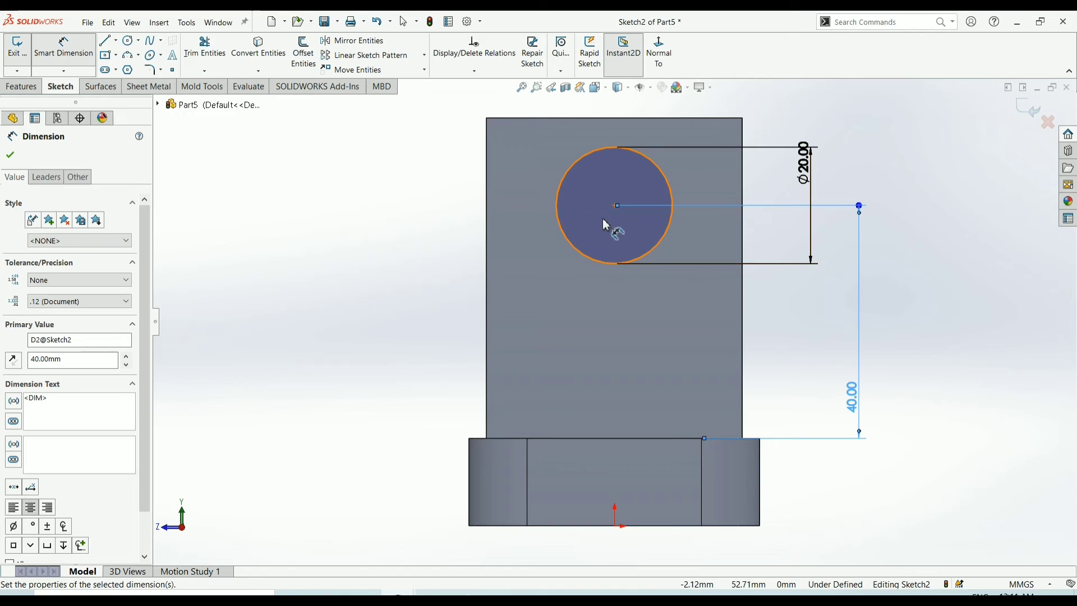
{"action": "key", "text": "Escape"}
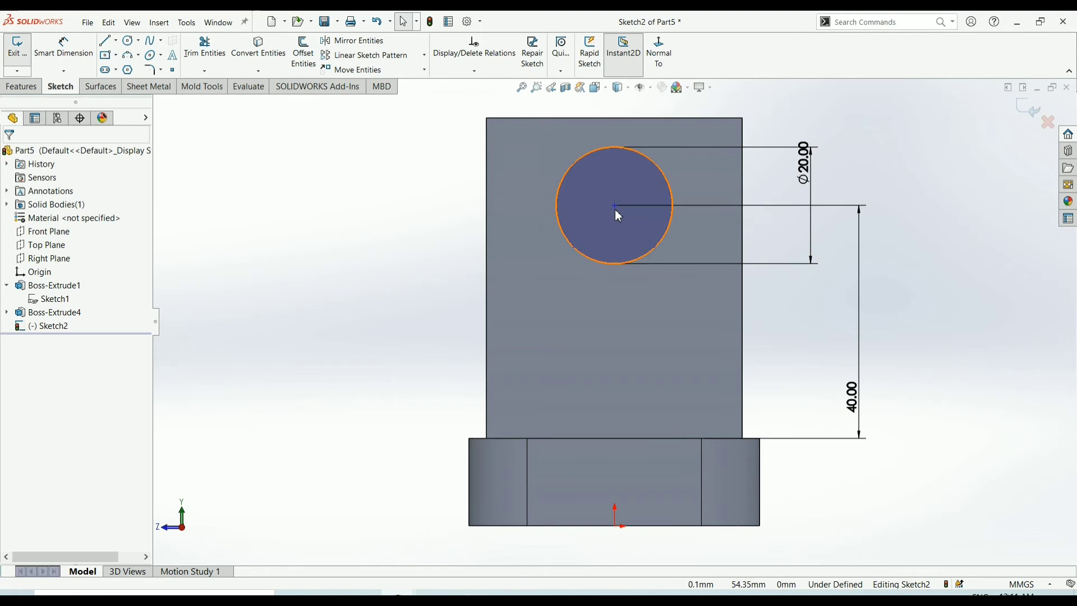
Add a Vertical relation between the circle centre and the origin.
{"action": "left_click", "coordinate": [617, 209]}
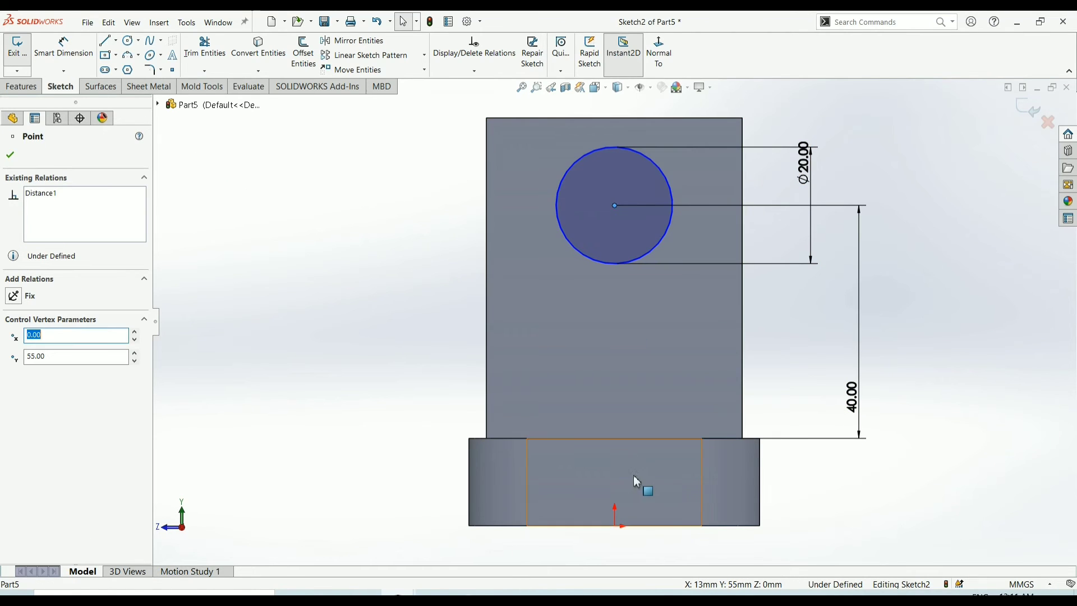
{"action": "left_click", "coordinate": [617, 528], "text": "ctrl"}
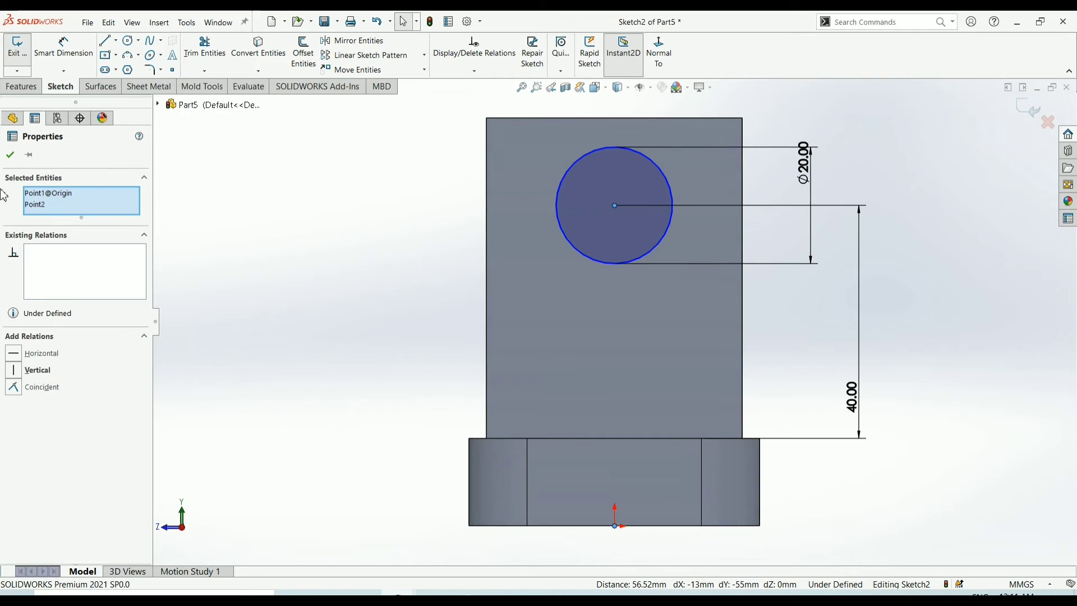
{"action": "left_click", "coordinate": [18, 372]}
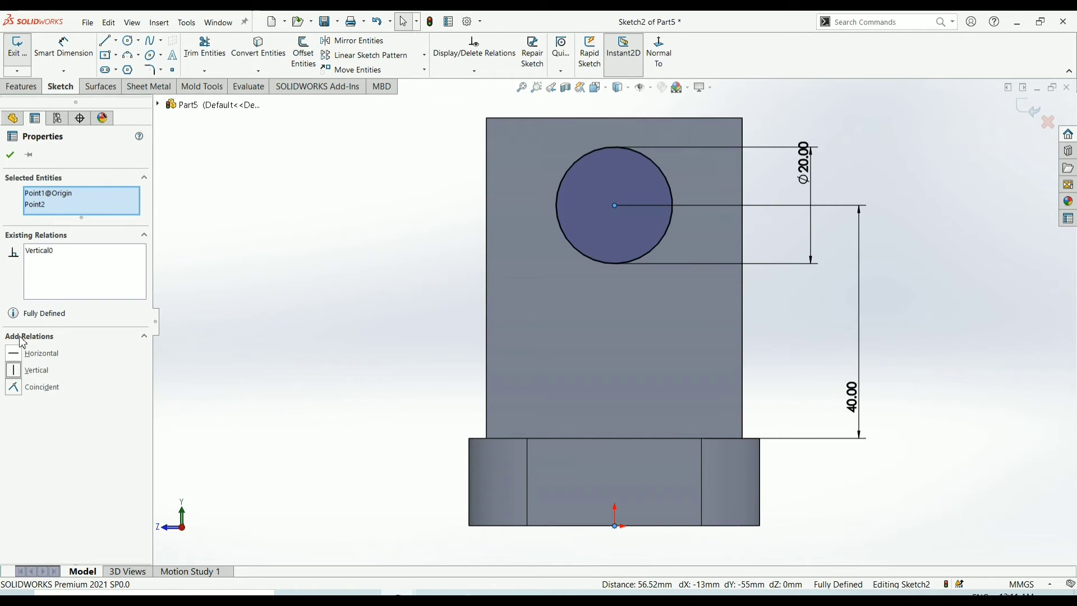
{"action": "left_click", "coordinate": [11, 155]}
{"action": "left_click", "coordinate": [20, 86]}
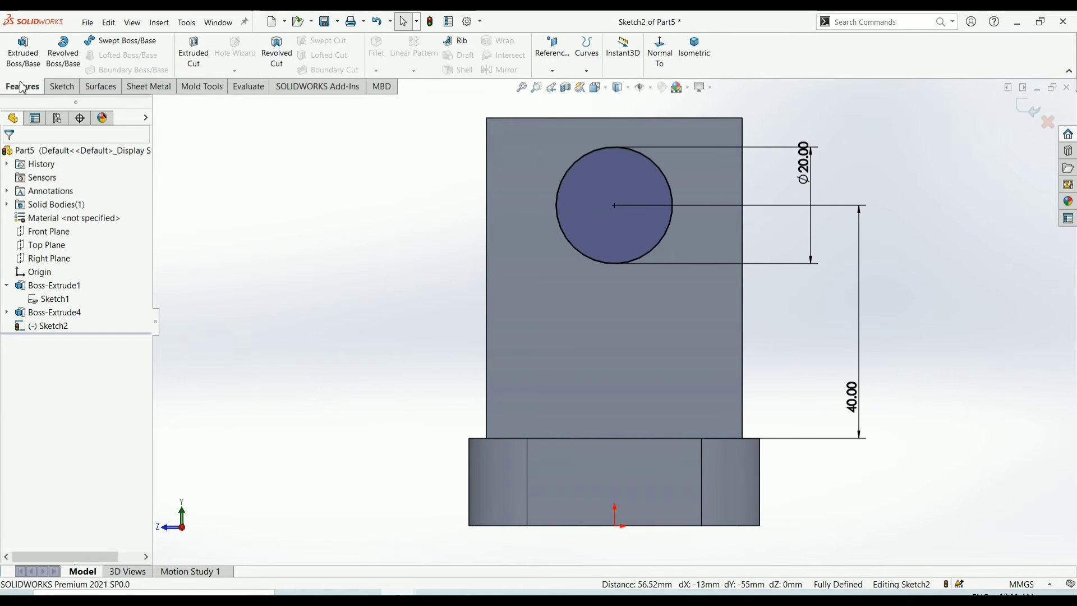
Extrude-cut the Ø20 hole through the lug and fillet its two top edges at 10 mm.
{"action": "left_click", "coordinate": [194, 53]}
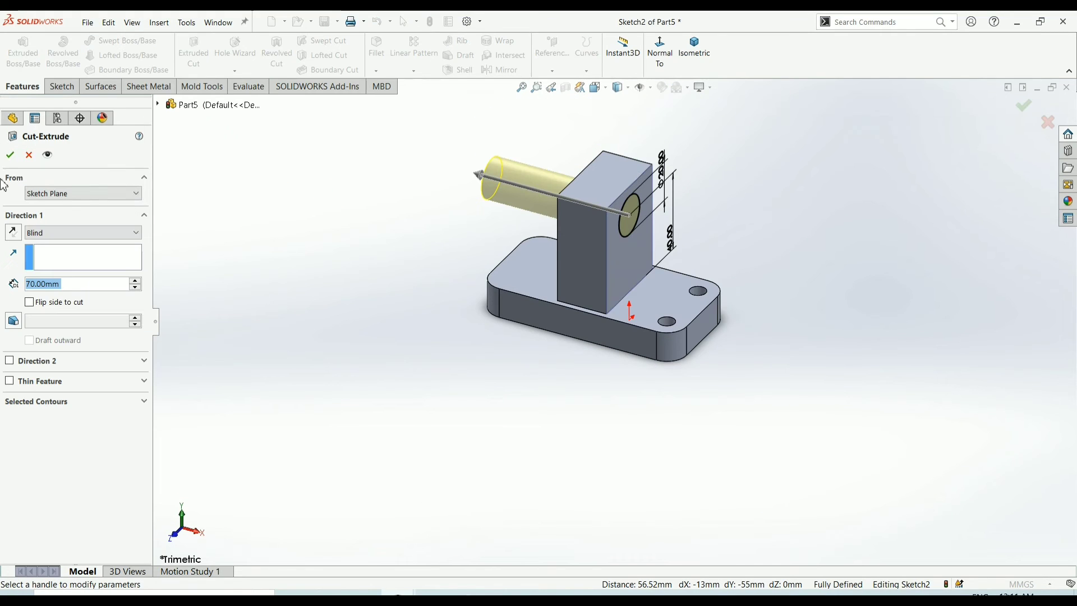
{"action": "left_click", "coordinate": [10, 156]}
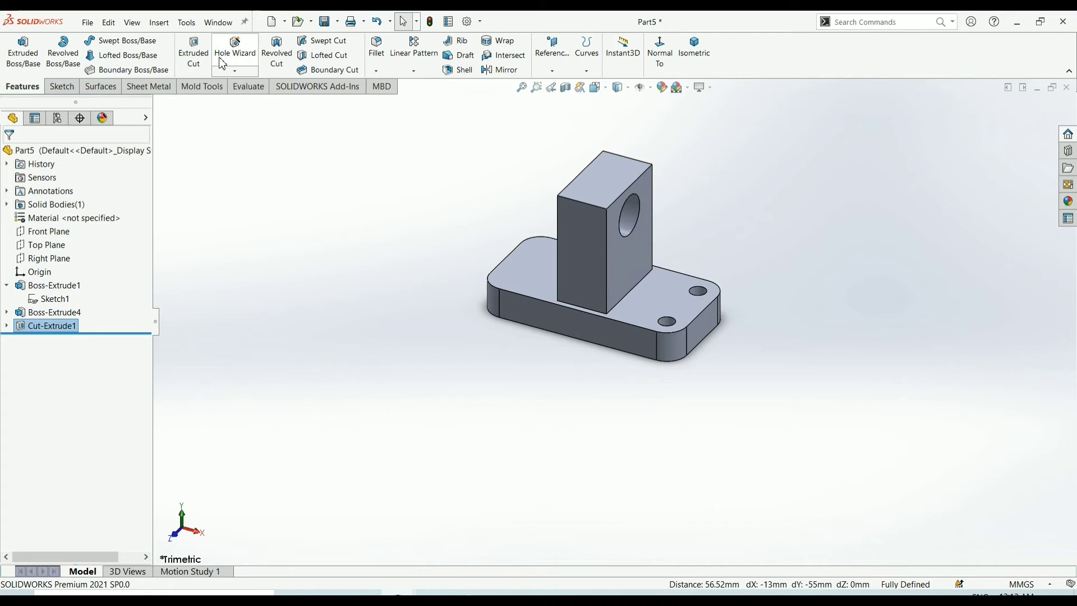
{"action": "left_click", "coordinate": [591, 207]}
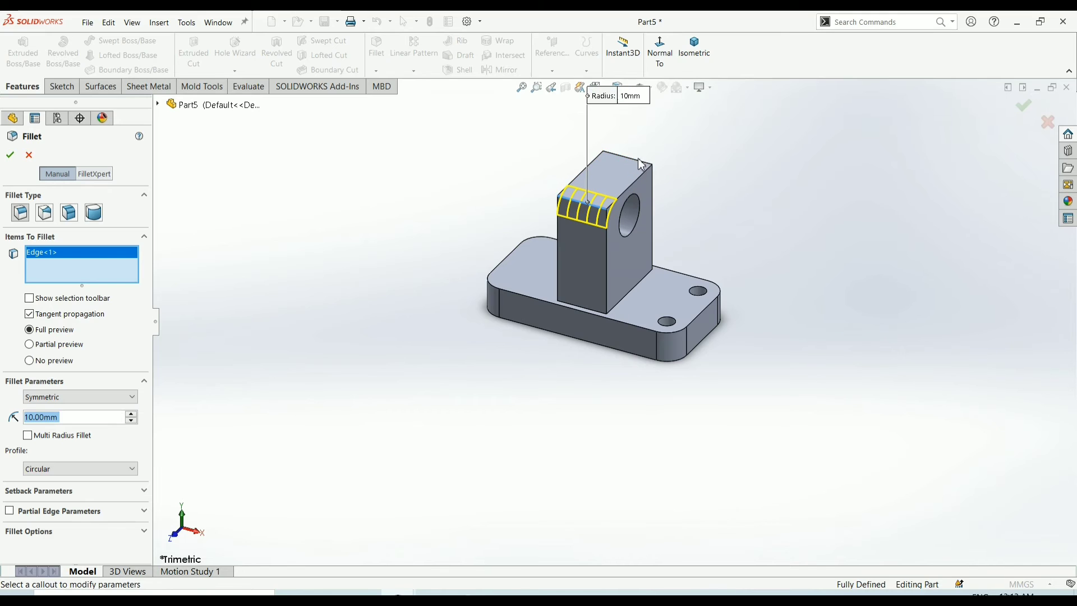
{"action": "left_click", "coordinate": [642, 165]}
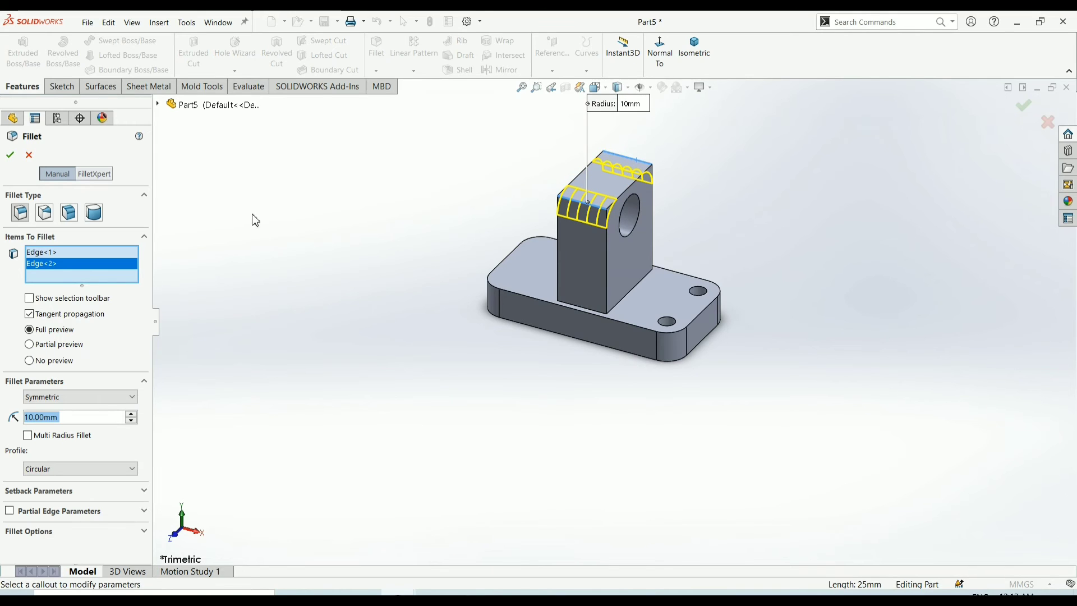
{"action": "left_click", "coordinate": [7, 159]}
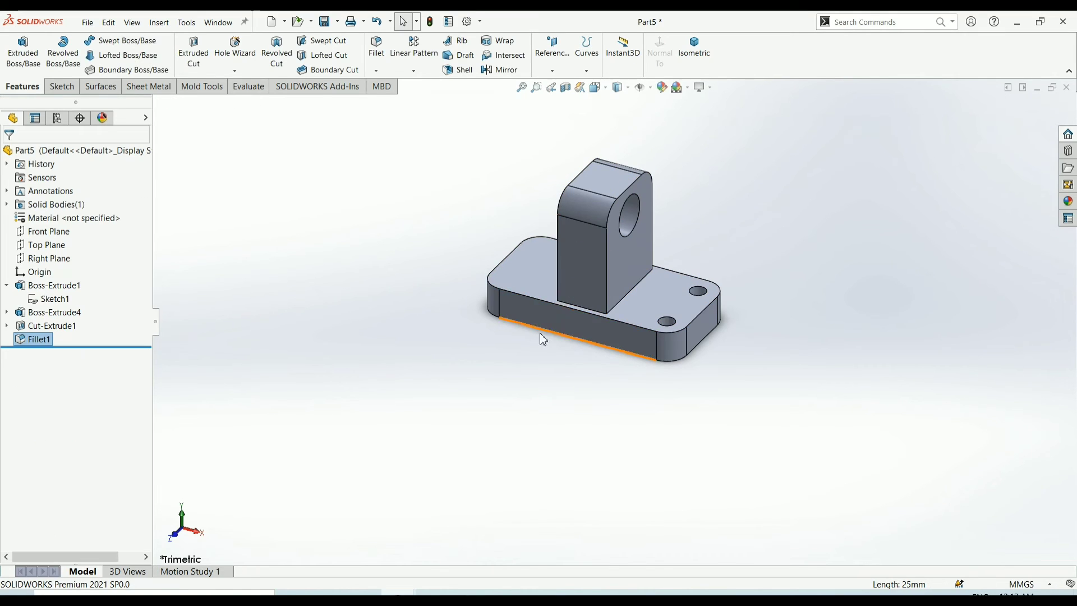
{"action": "left_click", "coordinate": [520, 310]}
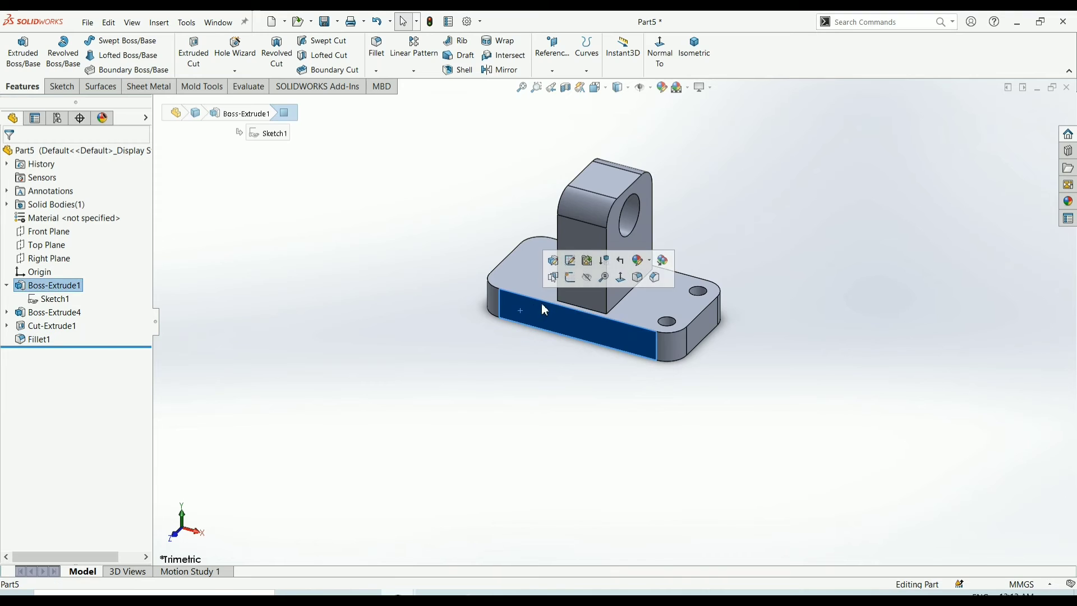
Sketch a small corner rectangle on the bottom edge of the base's front face.
{"action": "left_click", "coordinate": [570, 282]}
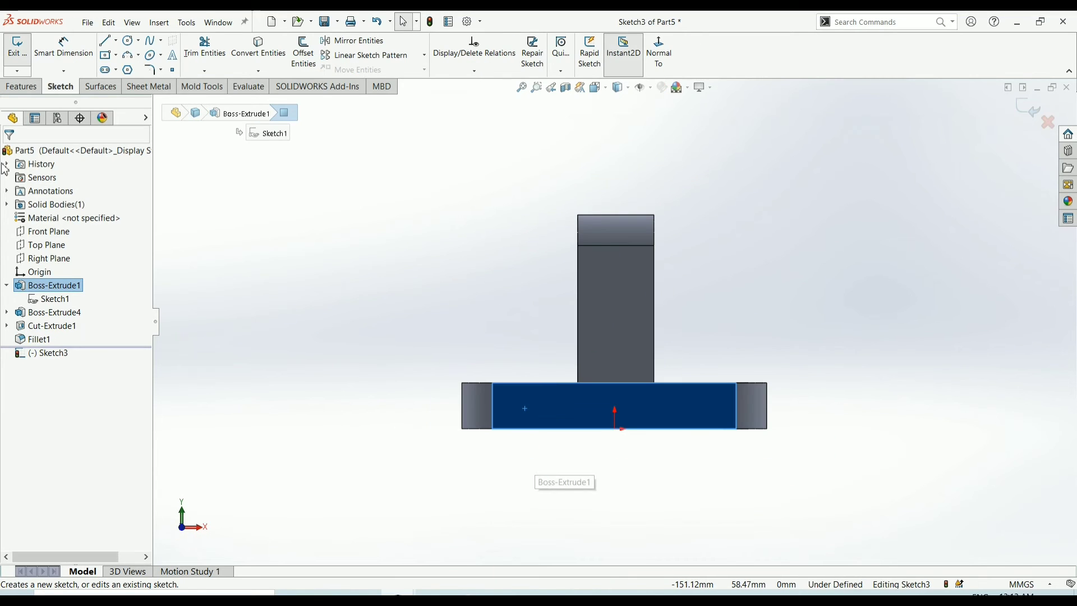
{"action": "left_click", "coordinate": [116, 56]}
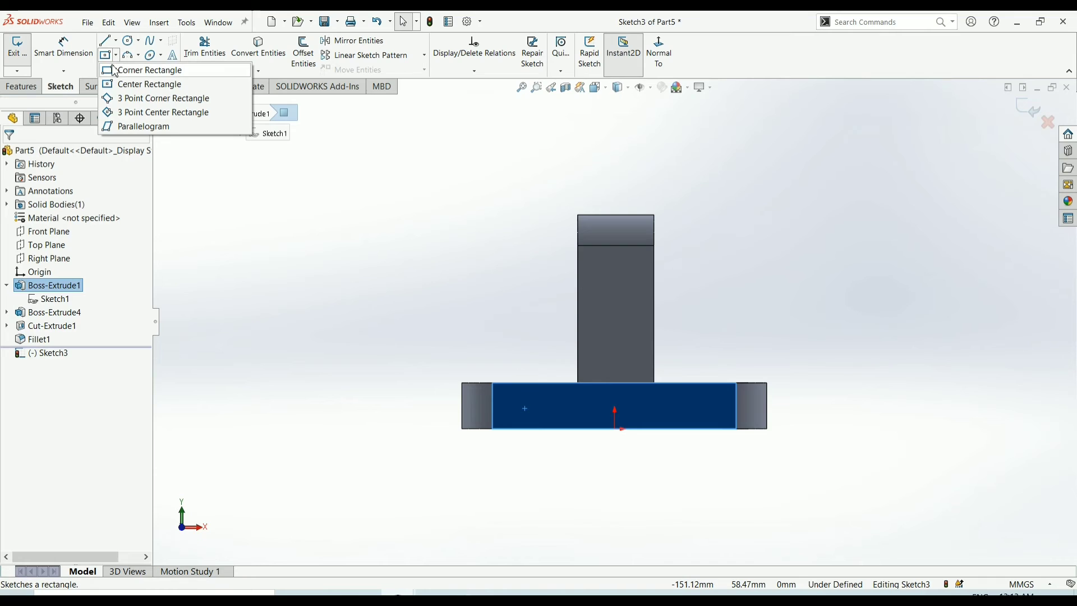
{"action": "left_click", "coordinate": [146, 69]}
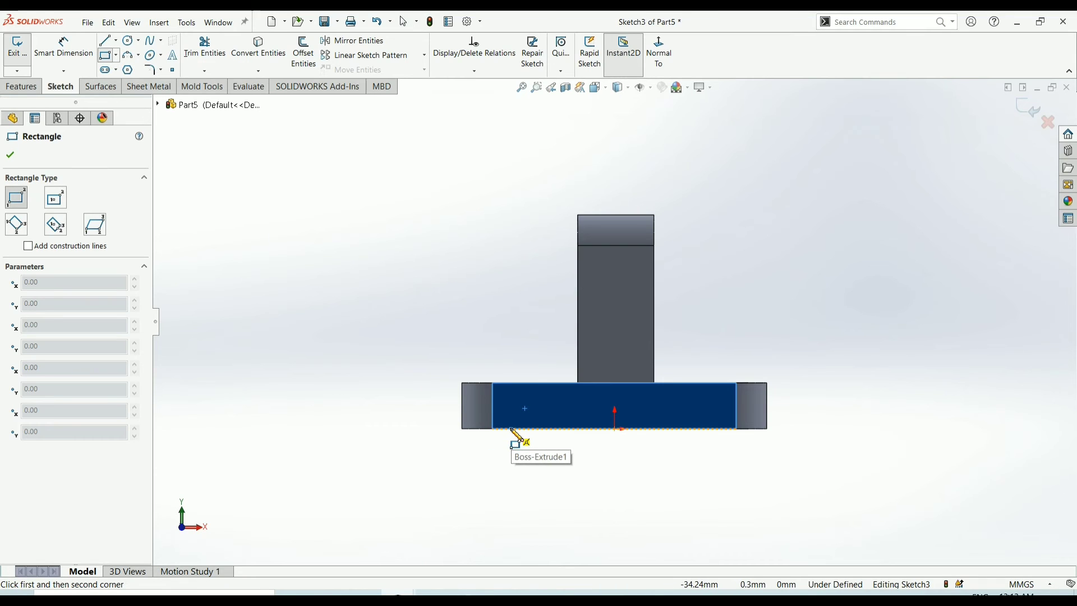
{"action": "left_click", "coordinate": [512, 430]}
{"action": "left_click", "coordinate": [537, 408]}
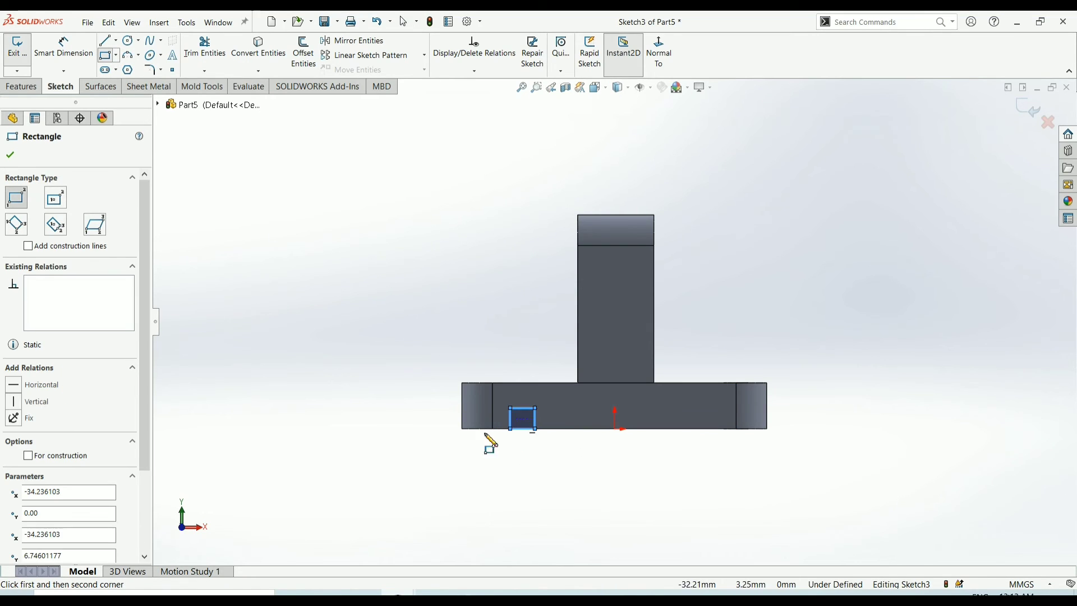
{"action": "left_click", "coordinate": [10, 156]}
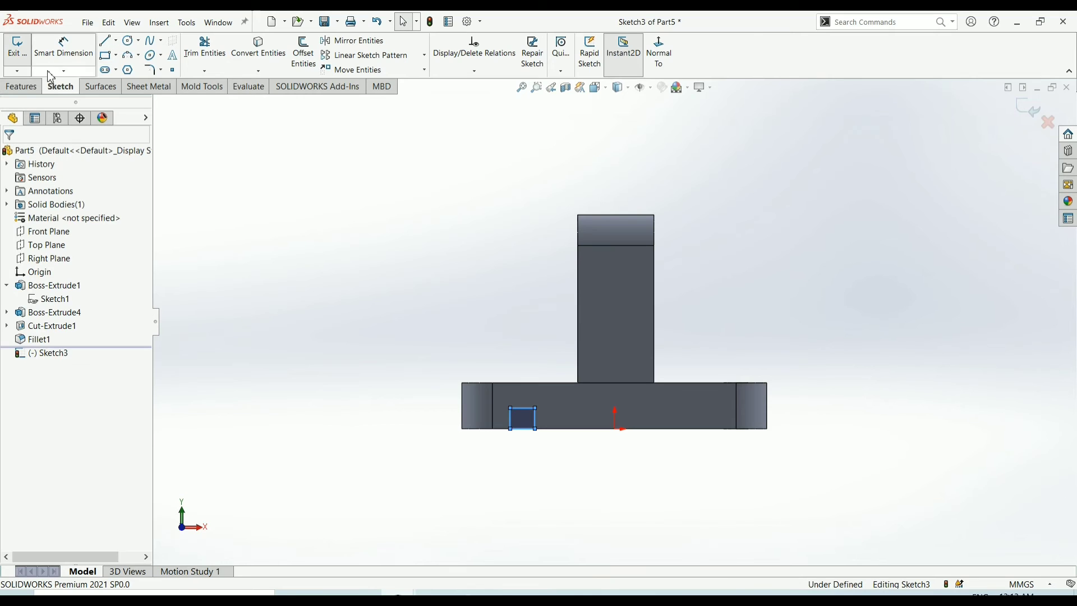
Dimension the rectangle 5 mm wide and 5 mm tall.
{"action": "left_click", "coordinate": [522, 406]}
{"action": "left_click", "coordinate": [515, 353]}
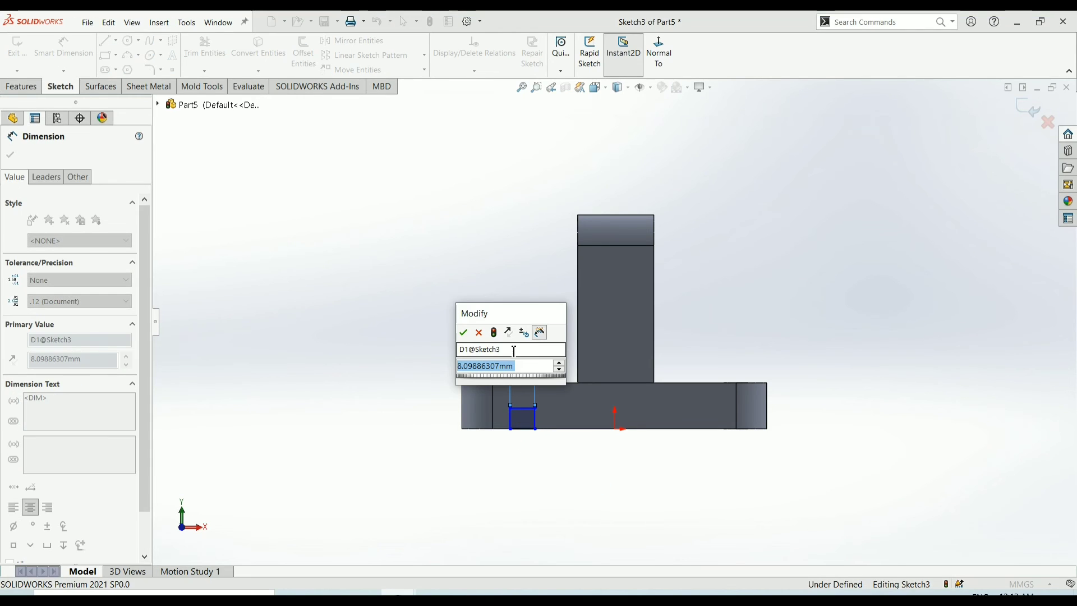
{"action": "type", "text": "5"}
{"action": "key", "text": "Return"}
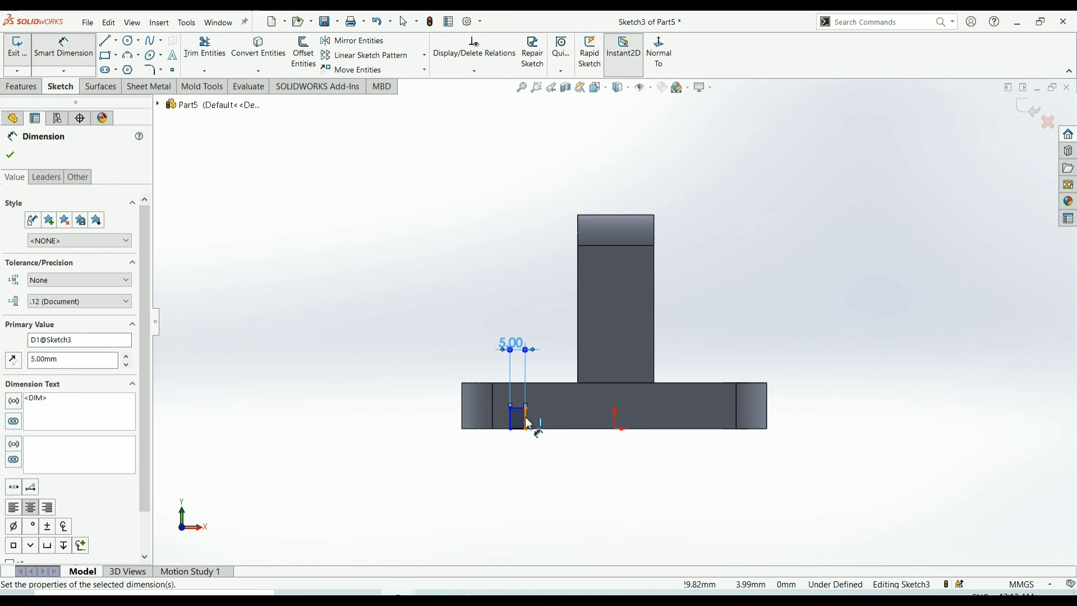
{"action": "left_click", "coordinate": [527, 416]}
{"action": "left_click", "coordinate": [572, 417]}
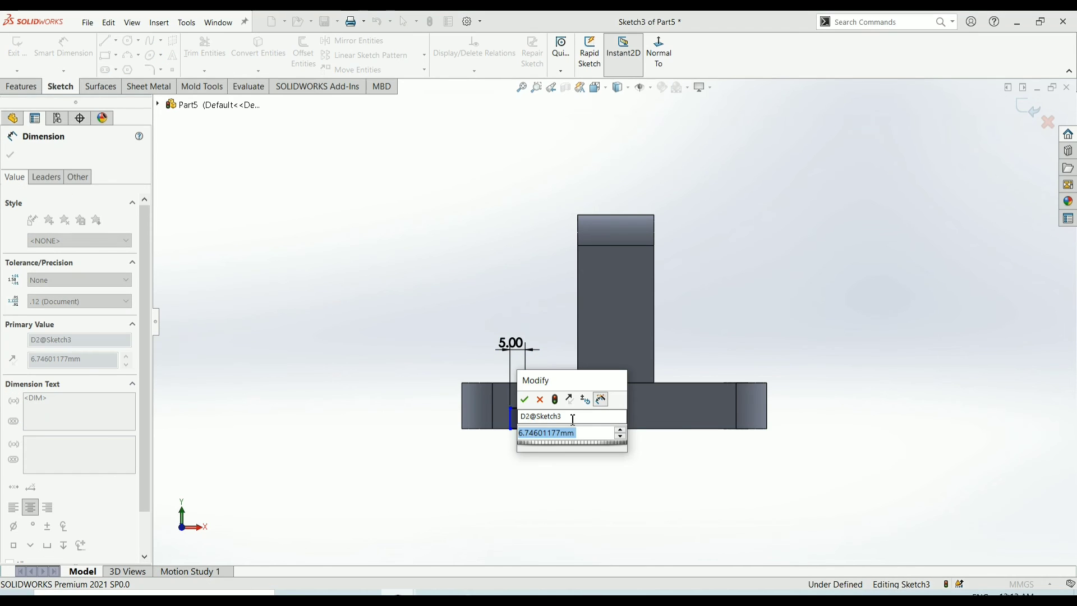
{"action": "type", "text": "5"}
{"action": "key", "text": "Return"}
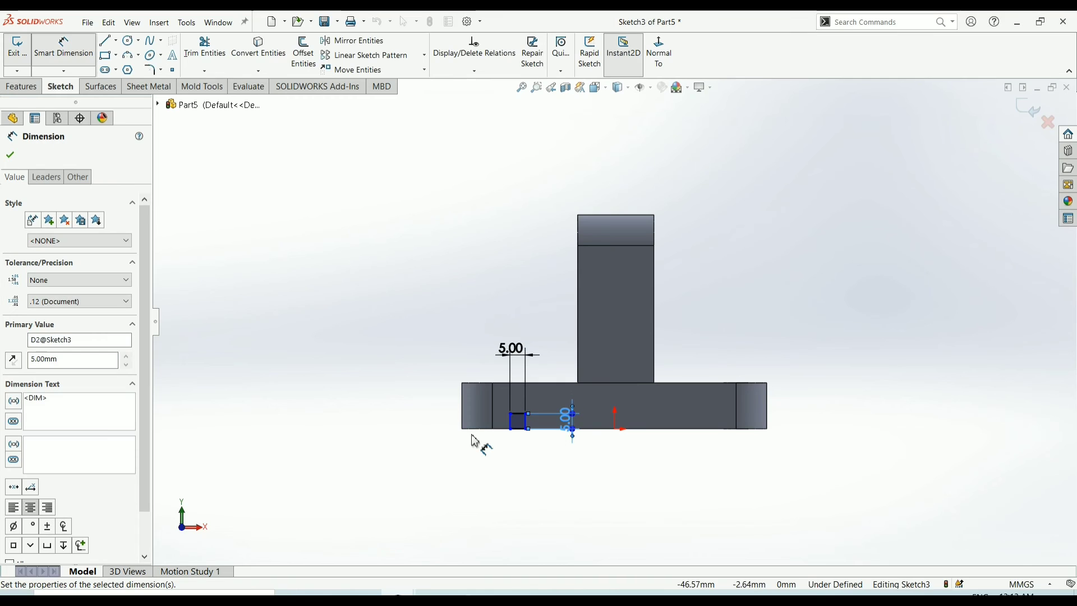
Dimension the square 15 mm from the base's left end.
{"action": "left_click", "coordinate": [465, 415]}
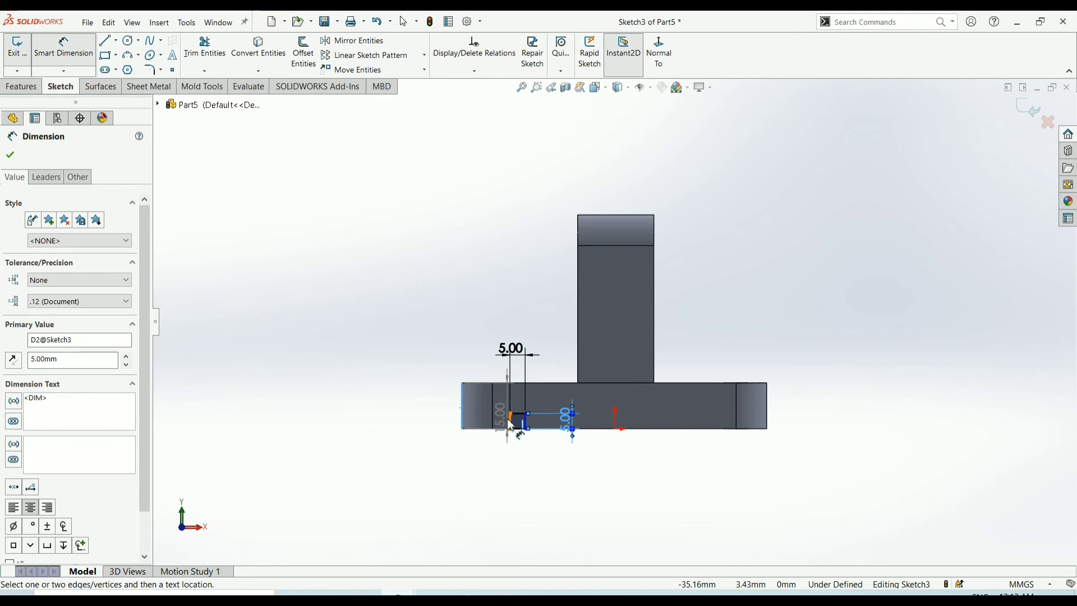
{"action": "left_click", "coordinate": [509, 419]}
{"action": "left_click", "coordinate": [487, 483]}
{"action": "type", "text": "1"}
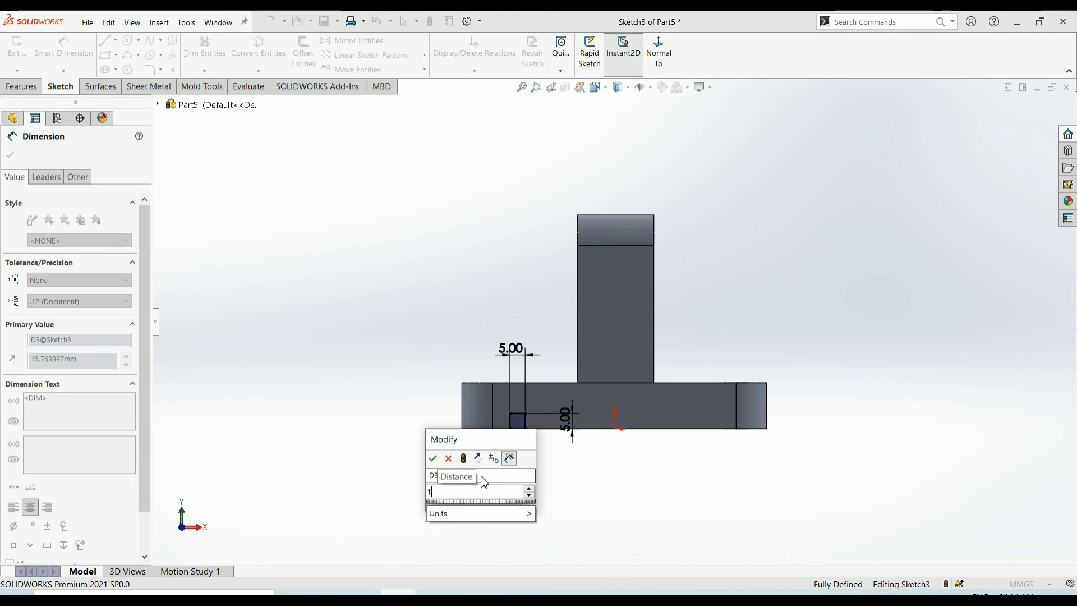
{"action": "type", "text": "5"}
{"action": "key", "text": "Return"}
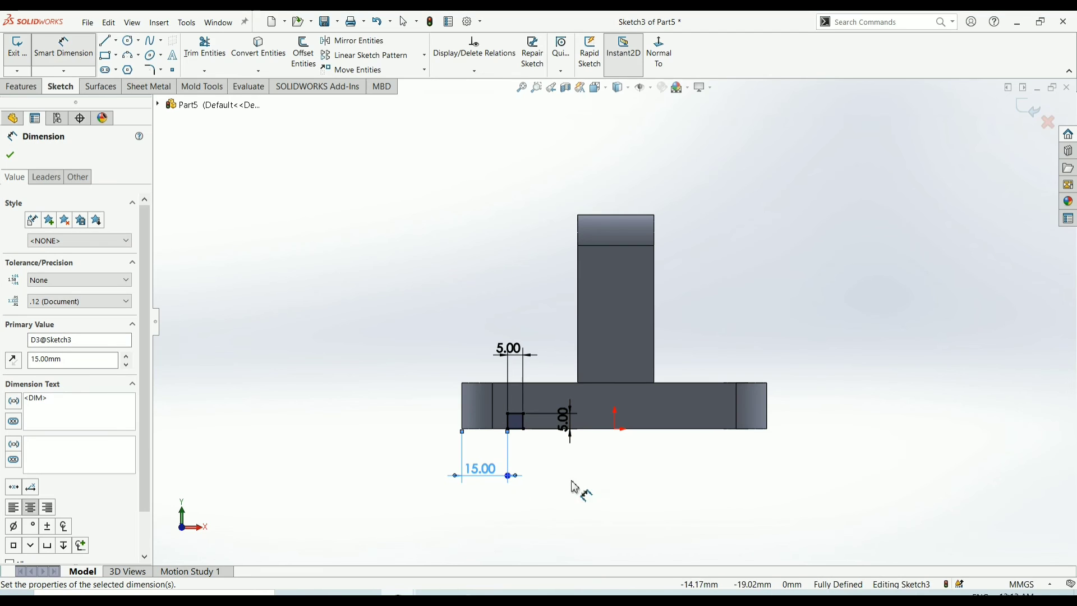
{"action": "left_click", "coordinate": [9, 157]}
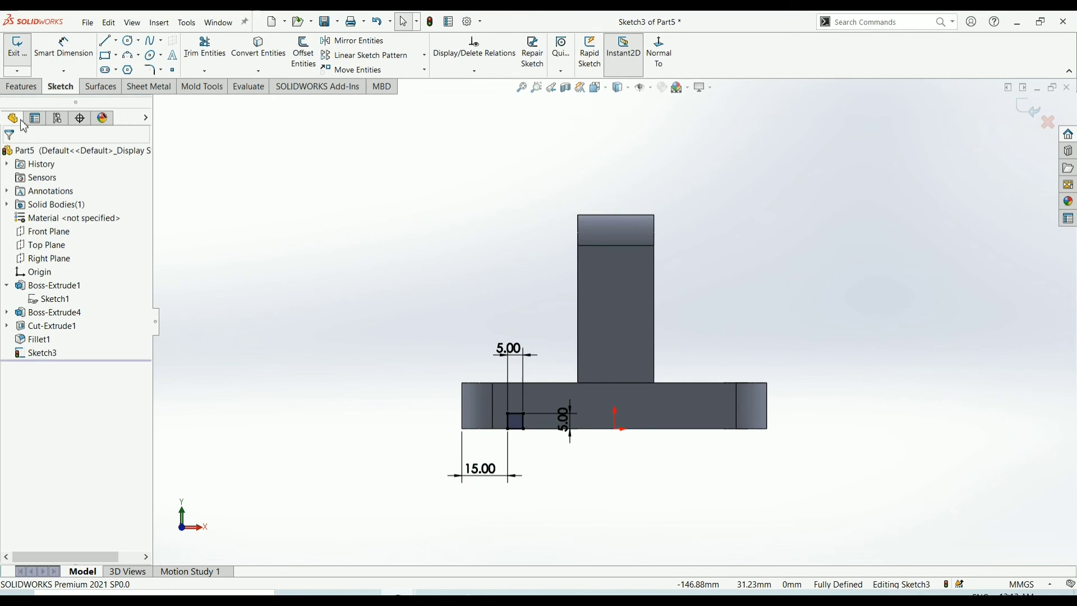
Extrude-cut the 5 × 5 square Through All to form the slot in the base.
{"action": "left_click", "coordinate": [22, 87]}
{"action": "left_click", "coordinate": [205, 60]}
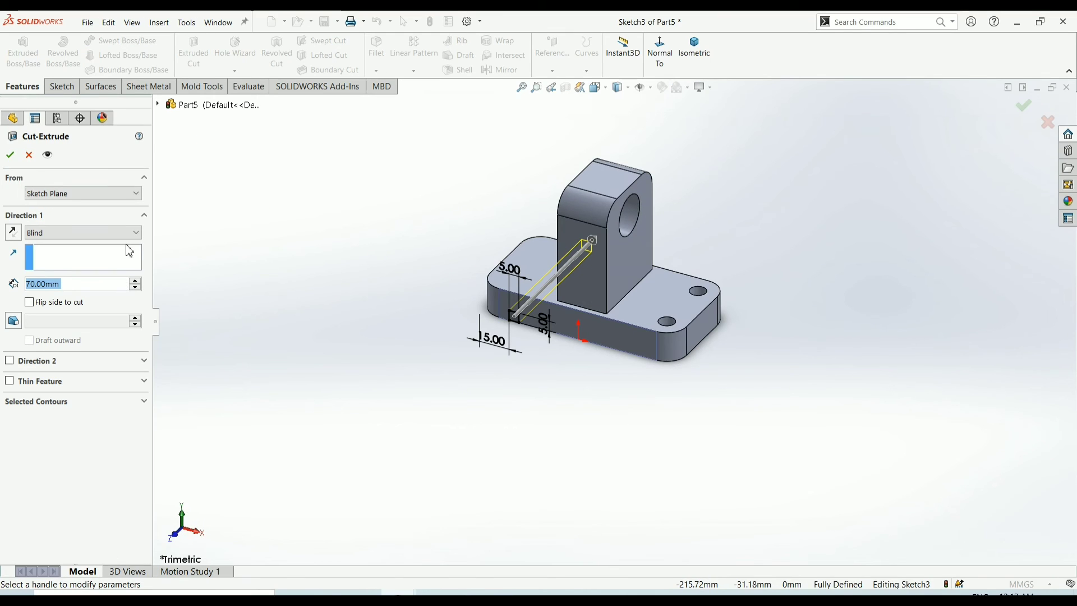
{"action": "left_click", "coordinate": [131, 233]}
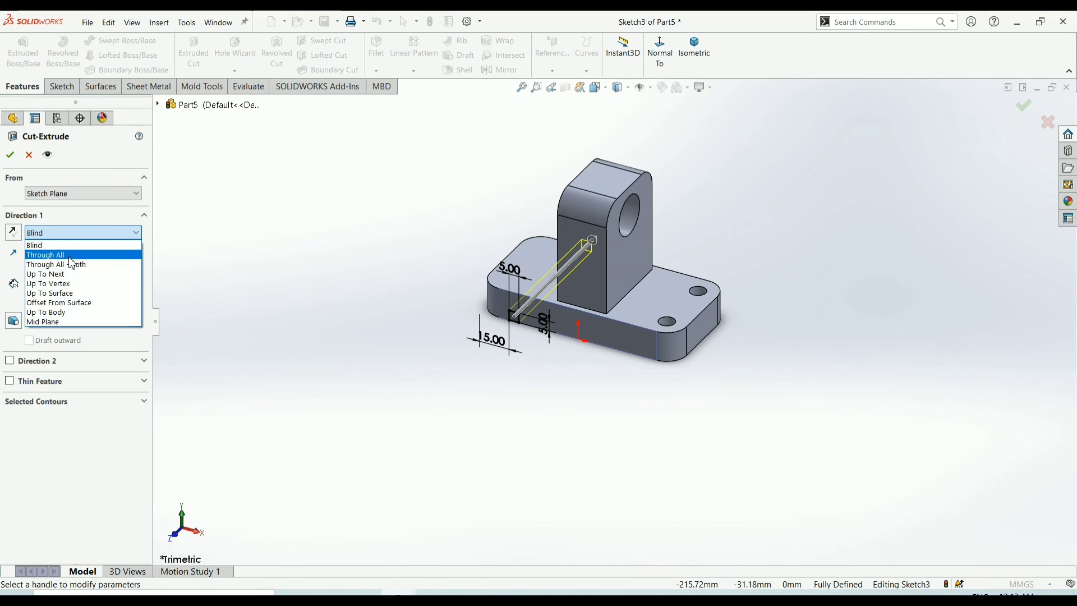
{"action": "left_click", "coordinate": [72, 263]}
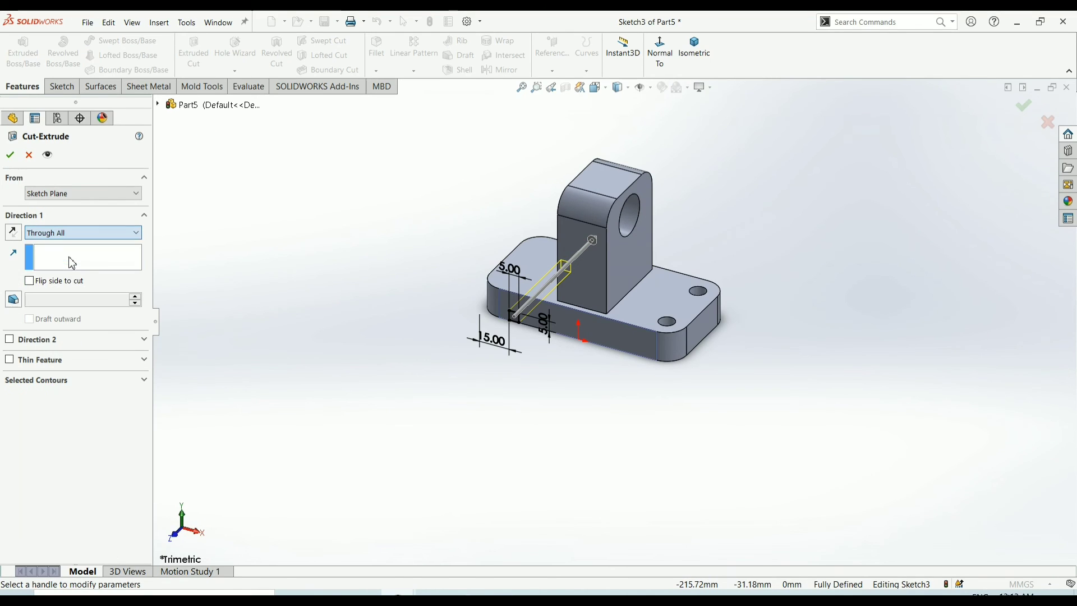
{"action": "left_click", "coordinate": [8, 154]}
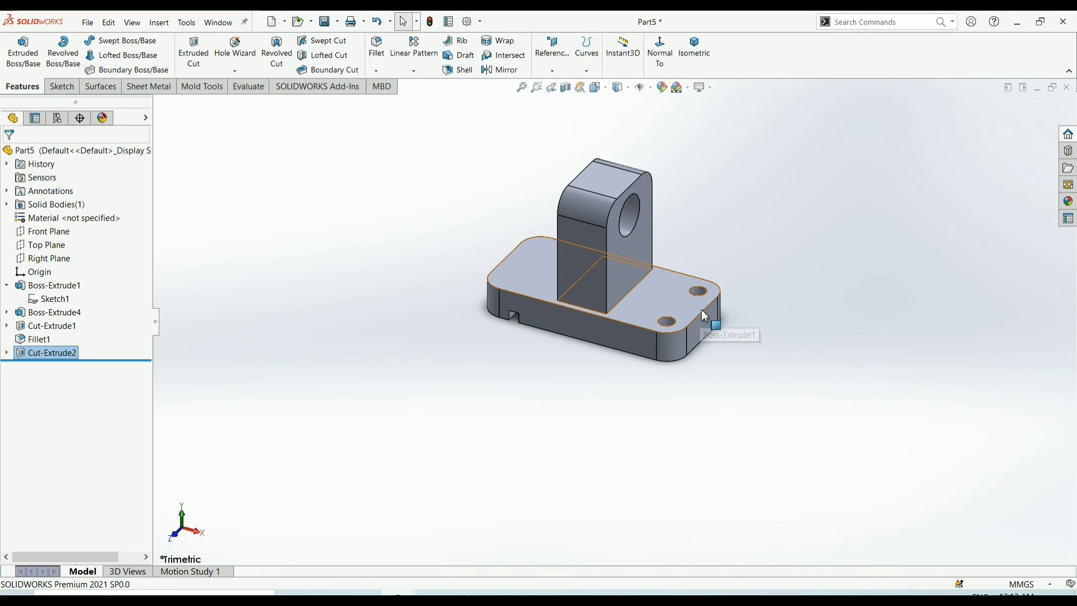
Apply the Metal > Steel brushed steel appearance to the whole bracket body.
{"action": "mouse_move", "coordinate": [701, 309]}
{"action": "middle_mouse_down"}
{"action": "mouse_move", "coordinate": [492, 282]}
{"action": "mouse_move", "coordinate": [625, 378]}
{"action": "mouse_move", "coordinate": [649, 271]}
{"action": "mouse_move", "coordinate": [649, 377]}
{"action": "middle_mouse_up"}
{"action": "middle_click_drag", "start_coordinate": [635, 246], "coordinate": [1065, 281]}
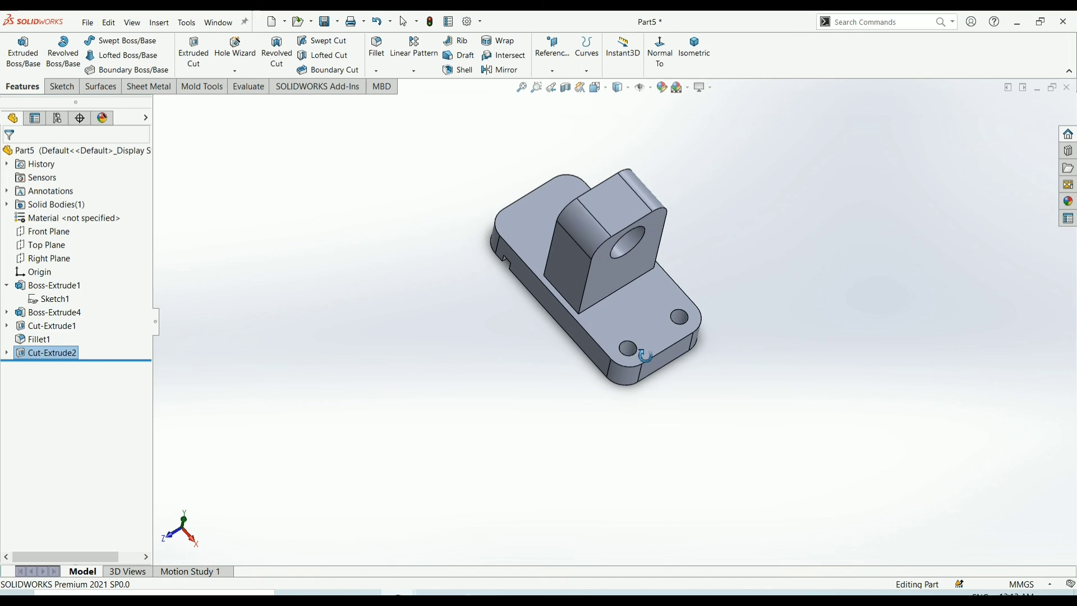
{"action": "left_click", "coordinate": [1070, 202]}
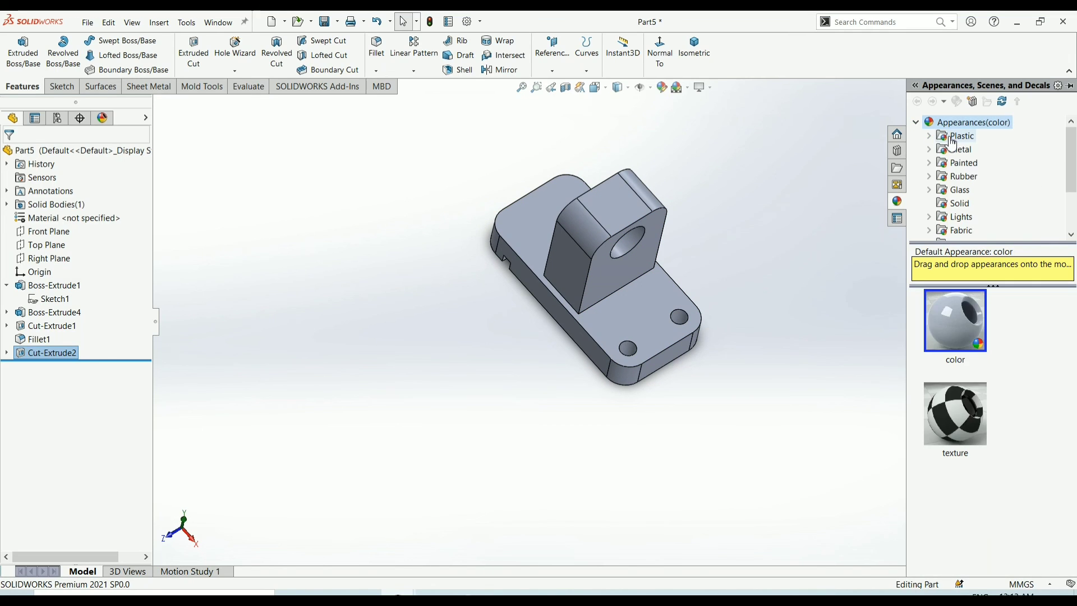
{"action": "double_click", "coordinate": [959, 149]}
{"action": "left_click", "coordinate": [967, 136]}
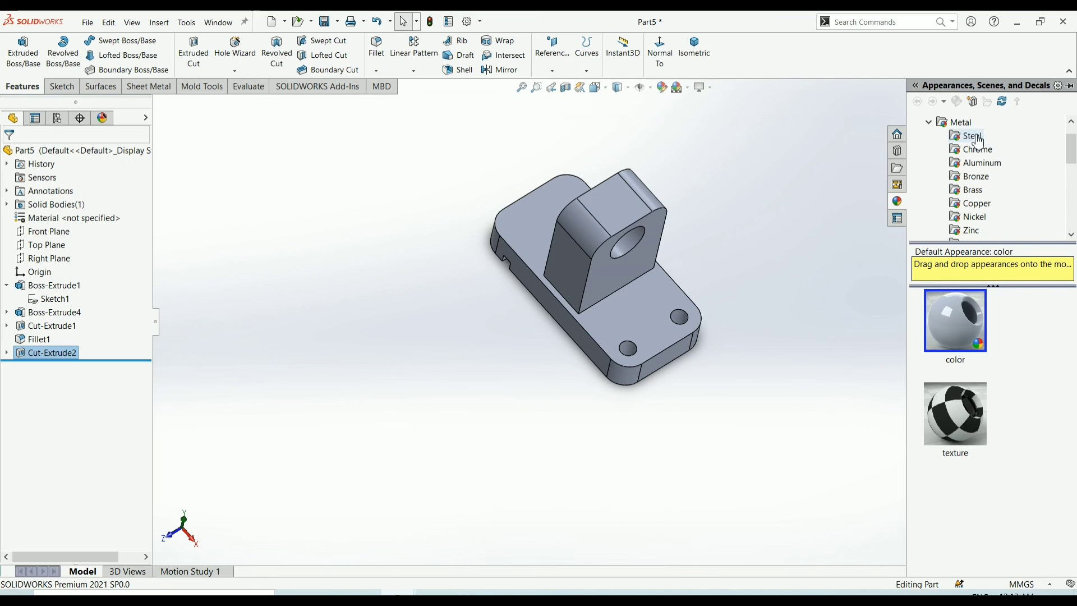
{"action": "left_click_drag", "start_coordinate": [957, 401], "coordinate": [640, 296]}
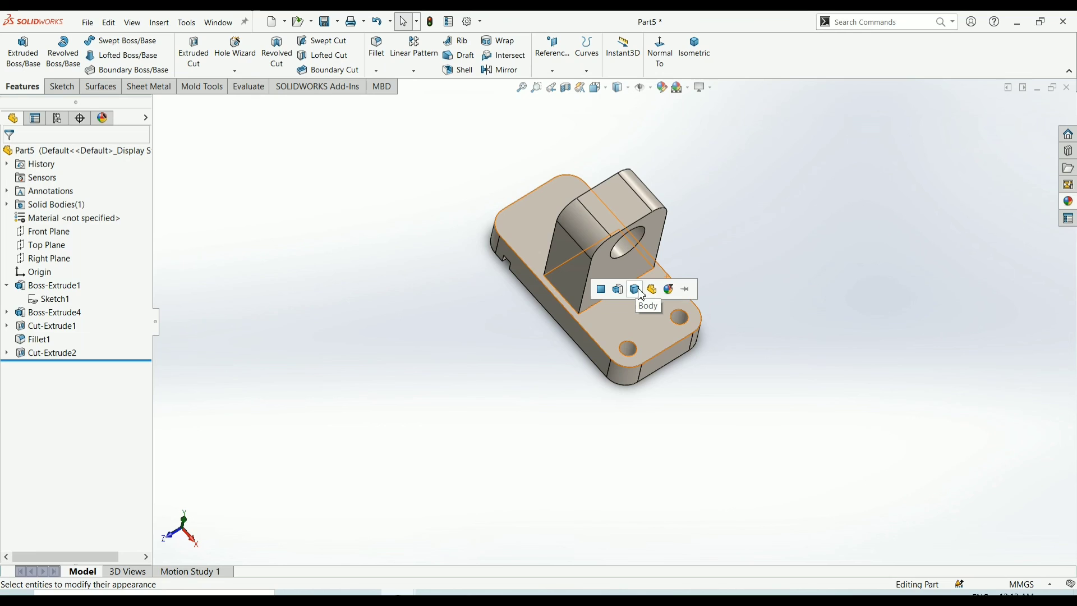
{"action": "left_click", "coordinate": [643, 296]}
{"action": "mouse_move", "coordinate": [770, 247]}
{"action": "middle_mouse_down"}
{"action": "mouse_move", "coordinate": [596, 226]}
{"action": "mouse_move", "coordinate": [752, 260]}
{"action": "middle_mouse_up"}
{"action": "scroll", "coordinate": [629, 315], "scroll_direction": "down", "scroll_amount": 3}
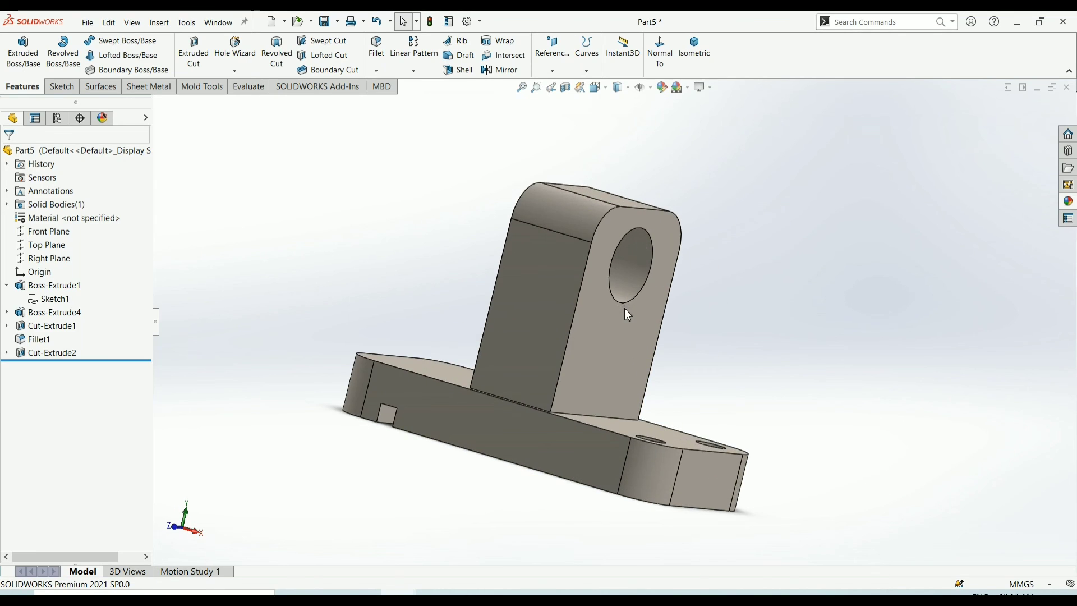
{"action": "mouse_move", "coordinate": [629, 315]}
{"action": "middle_mouse_down"}
{"action": "mouse_move", "coordinate": [572, 448]}
{"action": "mouse_move", "coordinate": [558, 390]}
{"action": "mouse_move", "coordinate": [592, 216]}
{"action": "mouse_move", "coordinate": [642, 341]}
{"action": "mouse_move", "coordinate": [543, 365]}
{"action": "mouse_move", "coordinate": [510, 157]}
{"action": "mouse_move", "coordinate": [488, 241]}
{"action": "mouse_move", "coordinate": [583, 333]}
{"action": "mouse_move", "coordinate": [586, 284]}
{"action": "mouse_move", "coordinate": [560, 303]}
{"action": "mouse_move", "coordinate": [578, 381]}
{"action": "mouse_move", "coordinate": [544, 368]}
{"action": "mouse_move", "coordinate": [481, 306]}
{"action": "mouse_move", "coordinate": [497, 356]}
{"action": "mouse_move", "coordinate": [540, 373]}
{"action": "middle_mouse_up"}
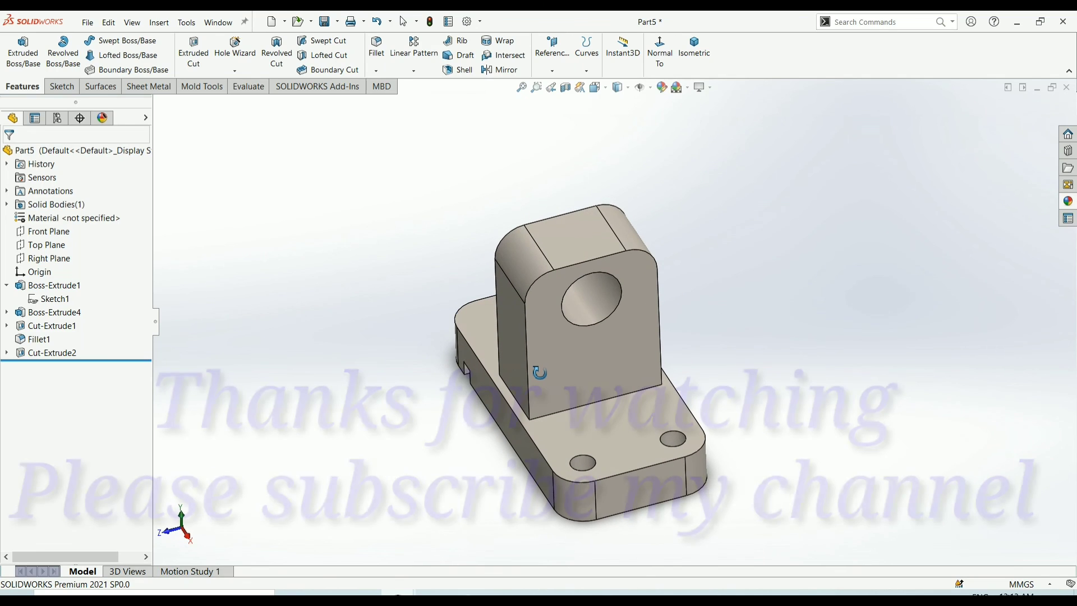